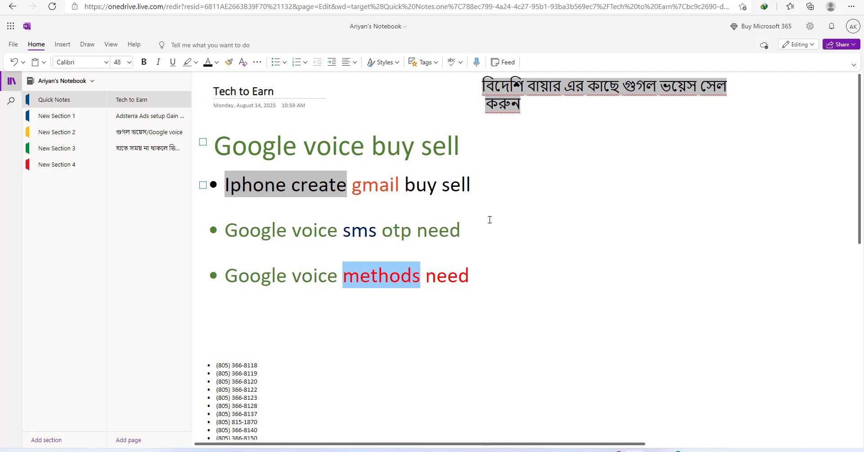
Leave the Google voice buy sell notes in OneNote and switch to the Tech To Earn YouTube window
{"action": "left_click", "coordinate": [527, 228]}
{"action": "left_click", "coordinate": [750, 147]}
{"action": "left_click", "coordinate": [678, 451]}
{"action": "scroll", "coordinate": [610, 212], "scroll_direction": "down", "scroll_amount": 10}
{"action": "scroll", "coordinate": [612, 212], "scroll_direction": "up", "scroll_amount": 10}
{"action": "scroll", "coordinate": [617, 216], "scroll_direction": "down", "scroll_amount": 5}
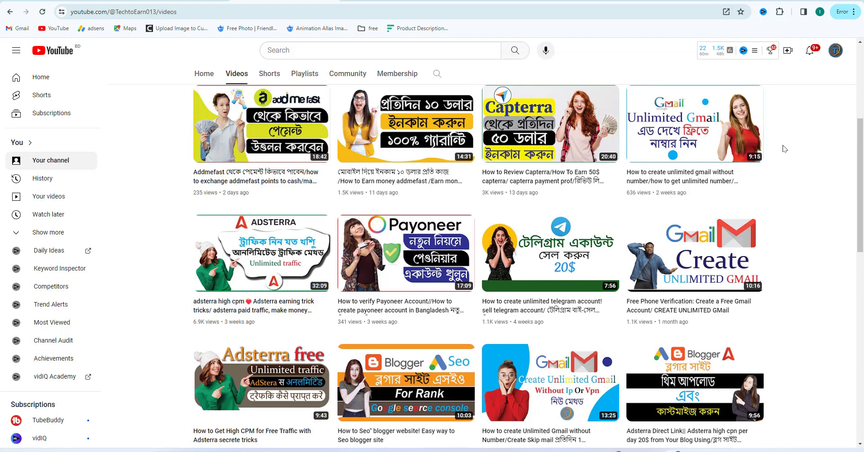
{"action": "scroll", "coordinate": [783, 148], "scroll_direction": "up", "scroll_amount": 5}
{"action": "middle_click", "coordinate": [780, 198]}
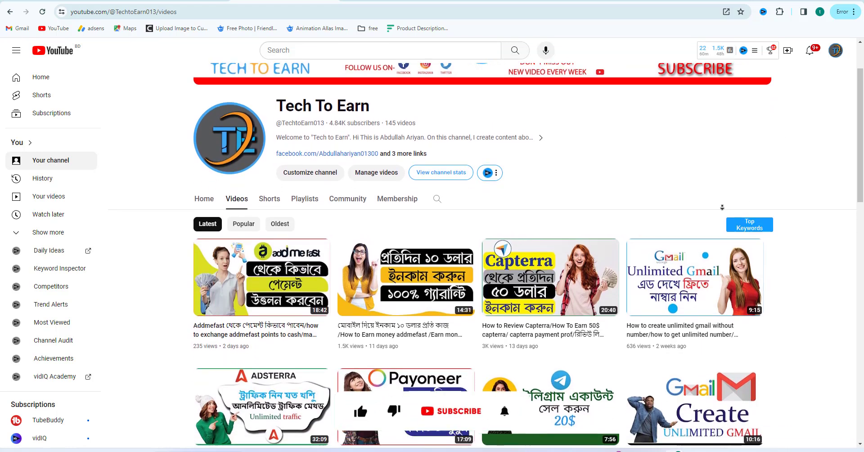
{"action": "scroll", "coordinate": [633, 210], "scroll_direction": "down", "scroll_amount": 1}
{"action": "scroll", "coordinate": [633, 210], "scroll_direction": "down", "scroll_amount": 3}
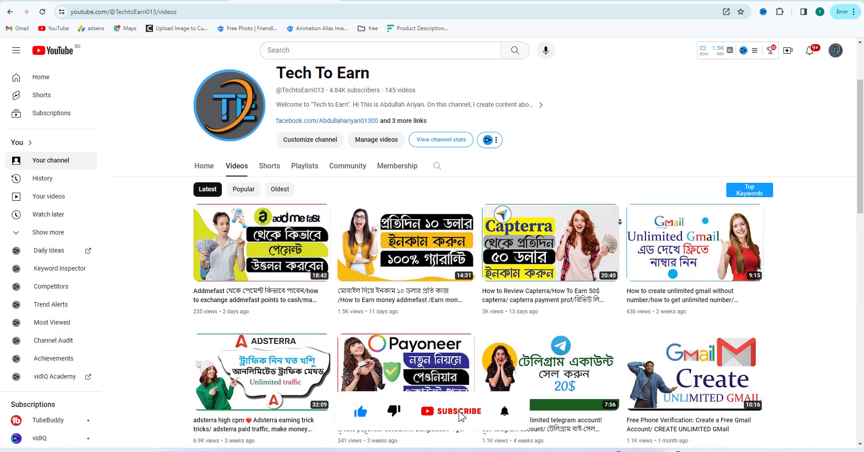
{"action": "scroll", "coordinate": [624, 208], "scroll_direction": "down", "scroll_amount": 1}
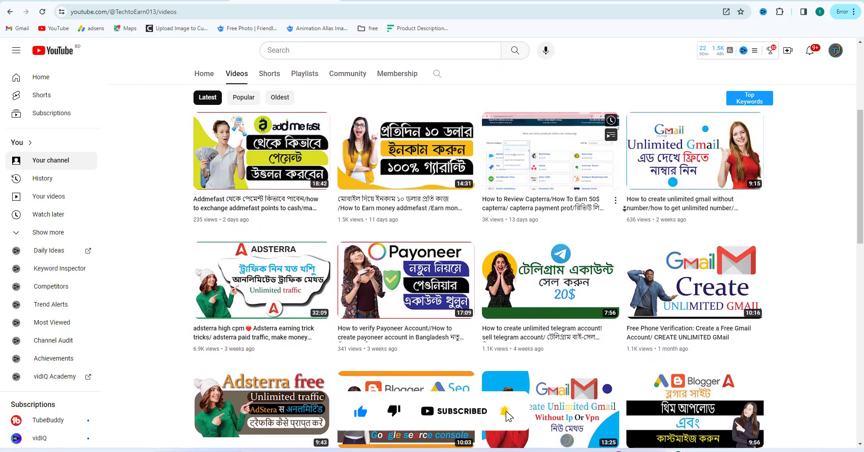
{"action": "scroll", "coordinate": [624, 209], "scroll_direction": "down", "scroll_amount": 1}
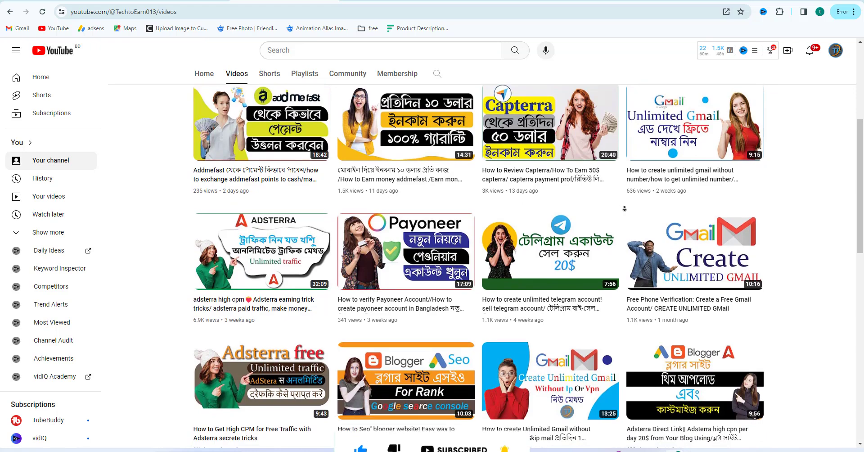
{"action": "scroll", "coordinate": [624, 208], "scroll_direction": "down", "scroll_amount": 1}
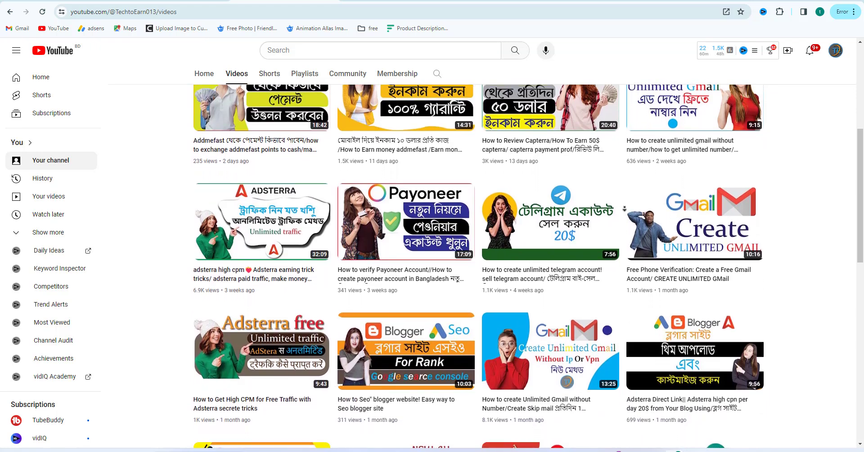
{"action": "scroll", "coordinate": [624, 208], "scroll_direction": "up", "scroll_amount": 6}
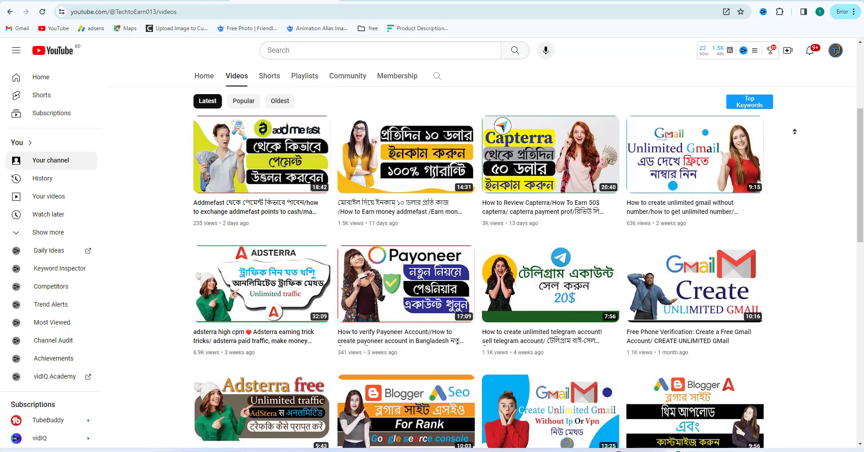
Minimize the YouTube window and bring the PlayerUp Google Voice Accounts window to the front
{"action": "left_click", "coordinate": [812, 1]}
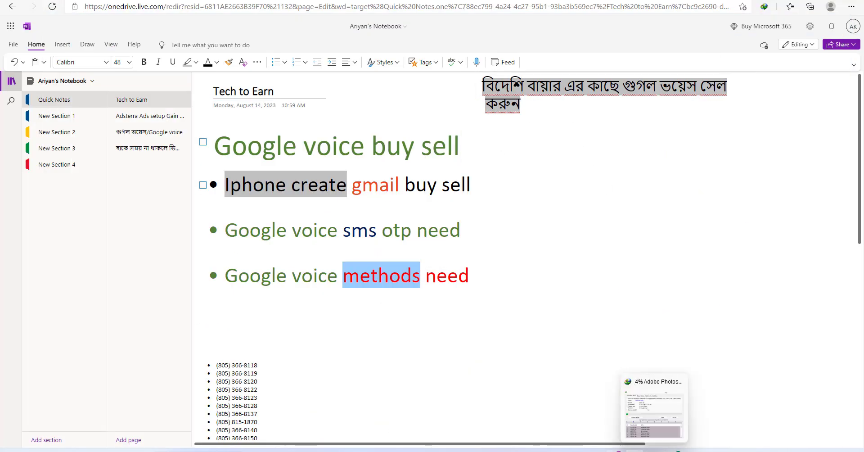
{"action": "left_click", "coordinate": [616, 451]}
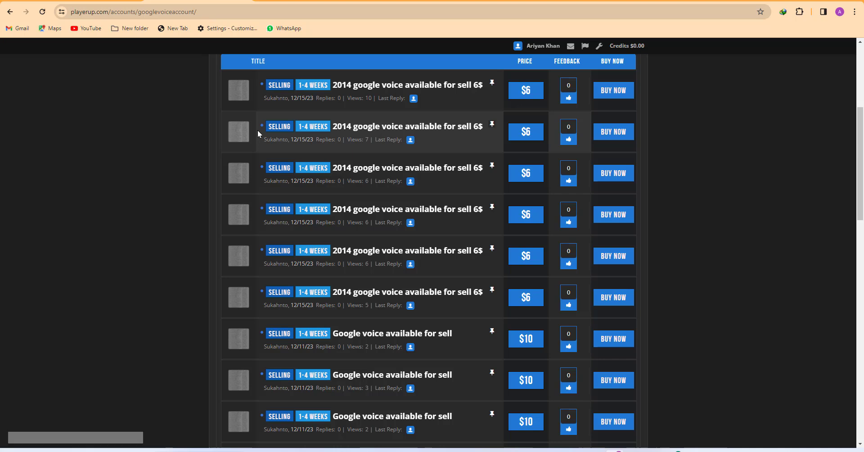
{"action": "scroll", "coordinate": [193, 112], "scroll_direction": "up", "scroll_amount": 5}
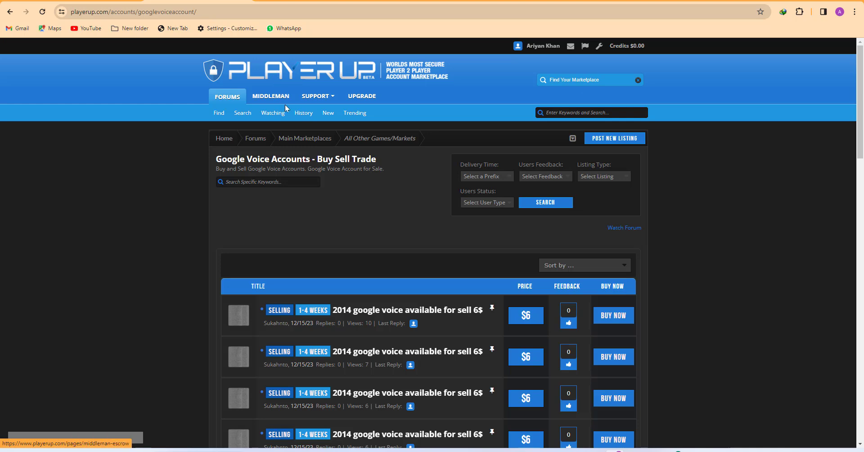
{"action": "scroll", "coordinate": [432, 140], "scroll_direction": "down", "scroll_amount": 5}
{"action": "scroll", "coordinate": [426, 155], "scroll_direction": "up", "scroll_amount": 5}
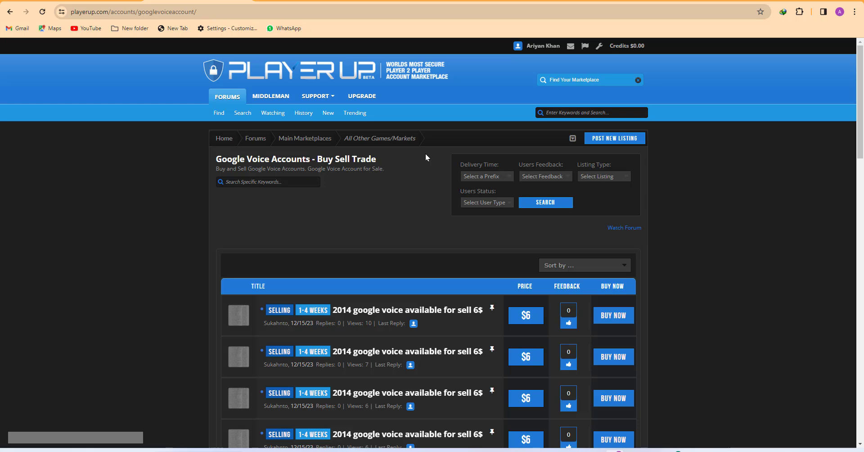
{"action": "scroll", "coordinate": [426, 154], "scroll_direction": "down", "scroll_amount": 5}
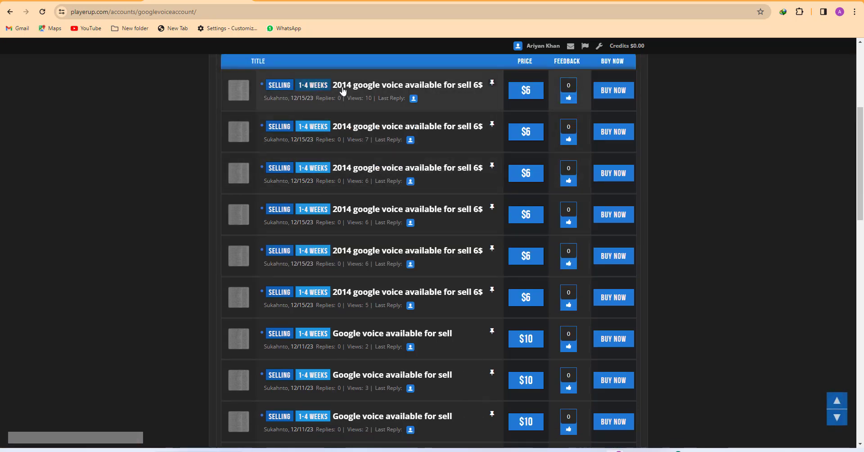
{"action": "mouse_move", "coordinate": [366, 90]}
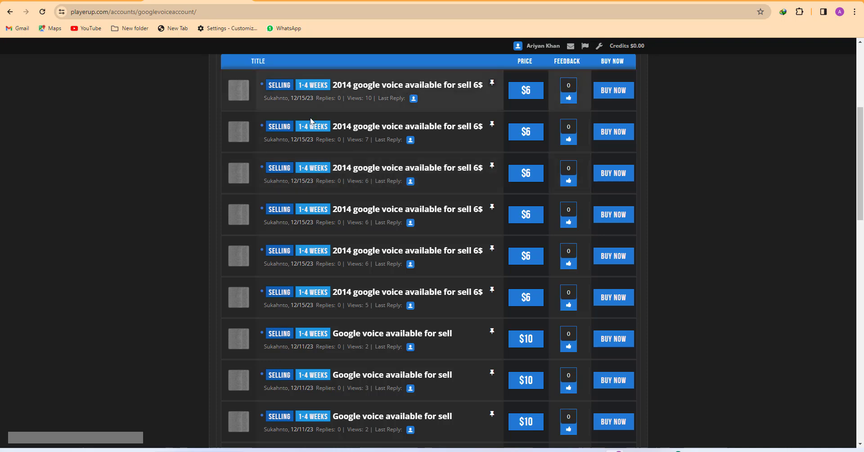
{"action": "mouse_move", "coordinate": [395, 93]}
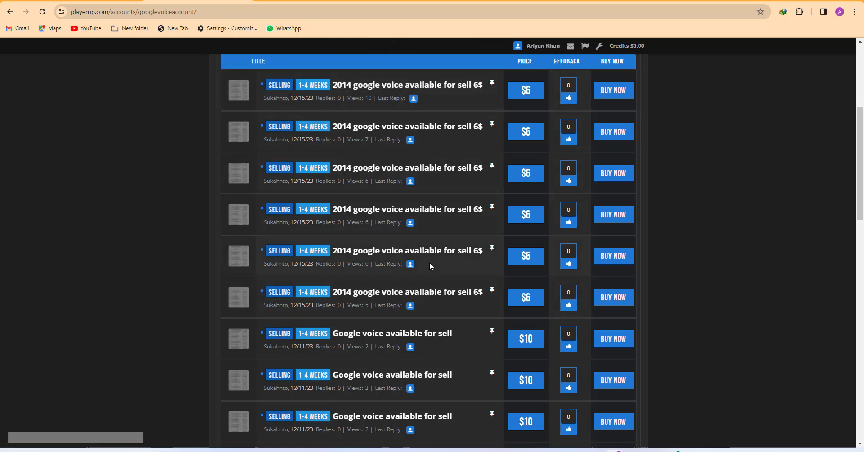
{"action": "mouse_move", "coordinate": [357, 299]}
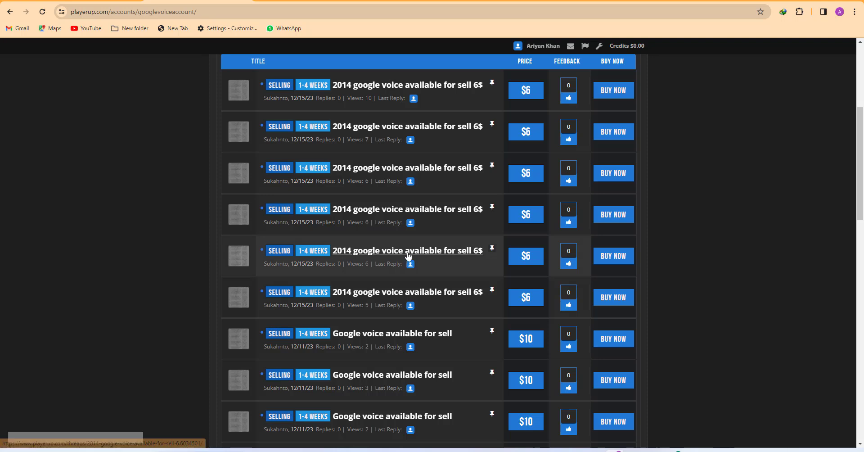
{"action": "mouse_move", "coordinate": [407, 253]}
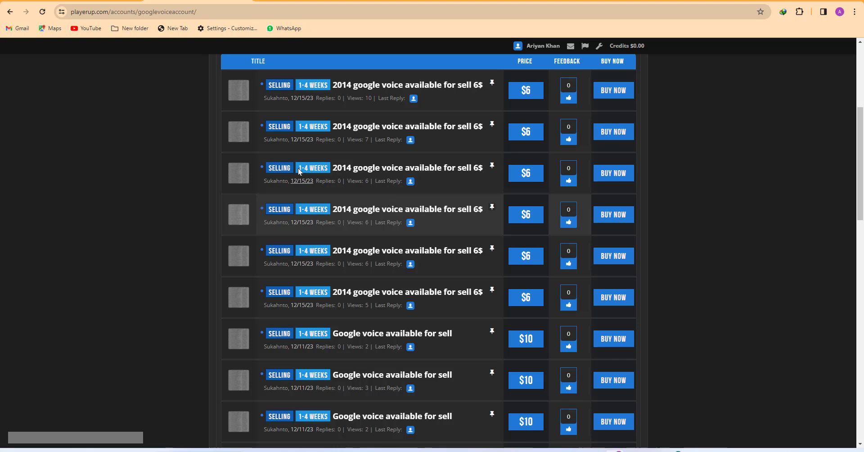
{"action": "scroll", "coordinate": [315, 155], "scroll_direction": "up", "scroll_amount": 5}
{"action": "scroll", "coordinate": [315, 155], "scroll_direction": "down", "scroll_amount": 5}
{"action": "scroll", "coordinate": [315, 155], "scroll_direction": "up", "scroll_amount": 5}
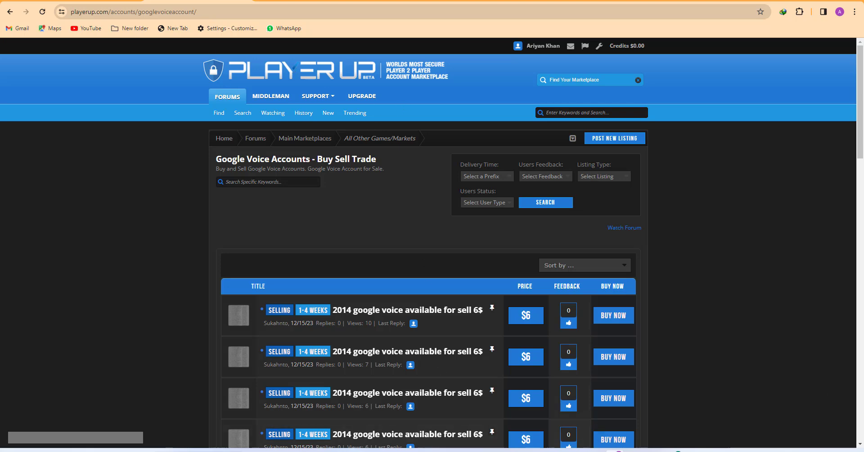
{"action": "left_click", "coordinate": [634, 451]}
{"action": "left_click", "coordinate": [616, 451]}
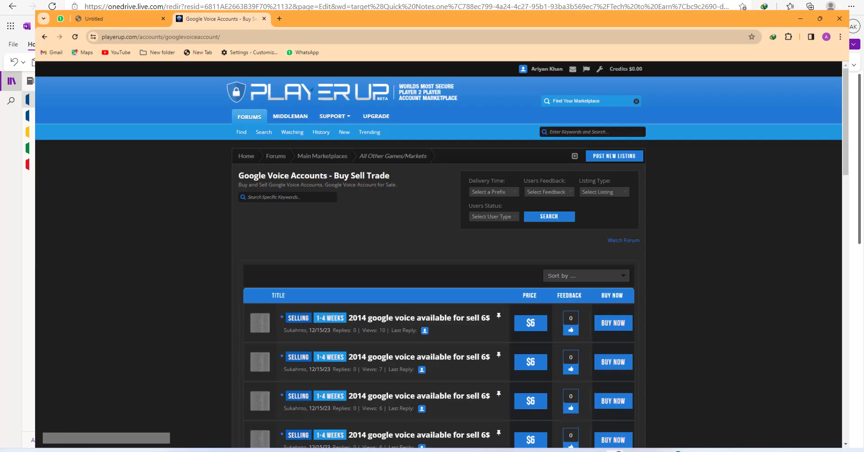
{"action": "left_click", "coordinate": [675, 451]}
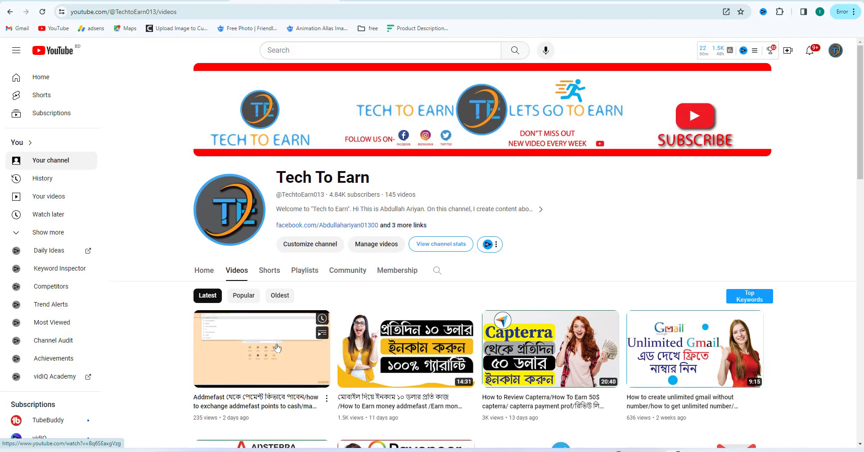
{"action": "scroll", "coordinate": [277, 347], "scroll_direction": "down", "scroll_amount": 5}
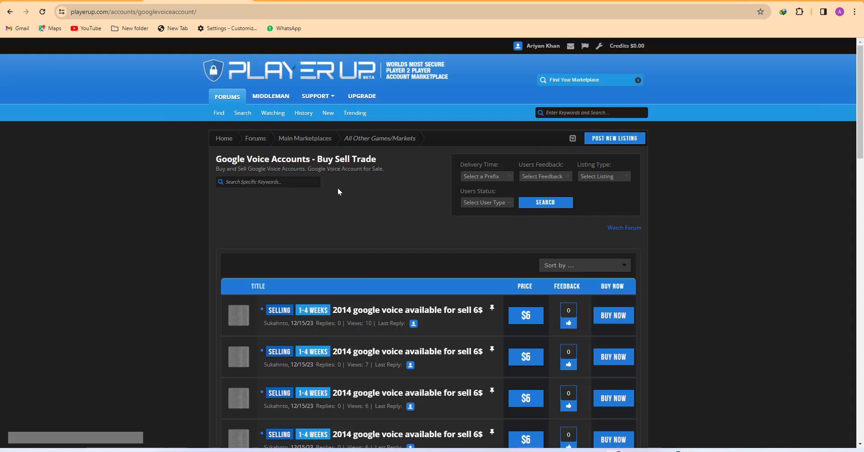
{"action": "left_click", "coordinate": [220, 139]}
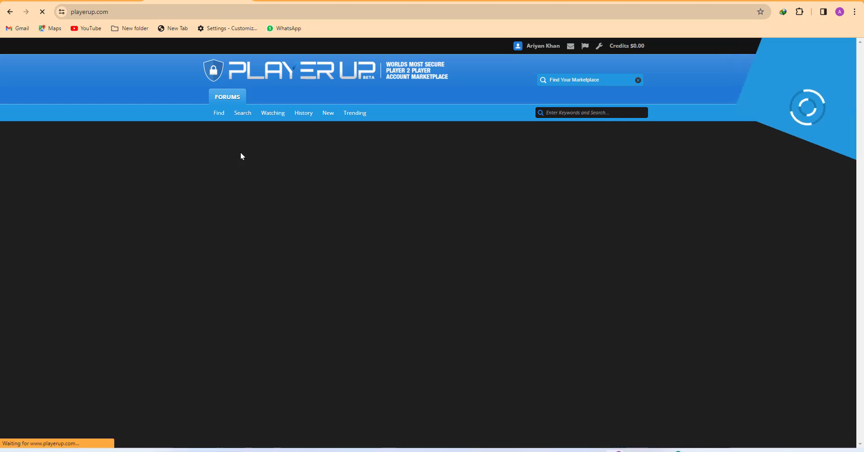
{"action": "left_click", "coordinate": [255, 150]}
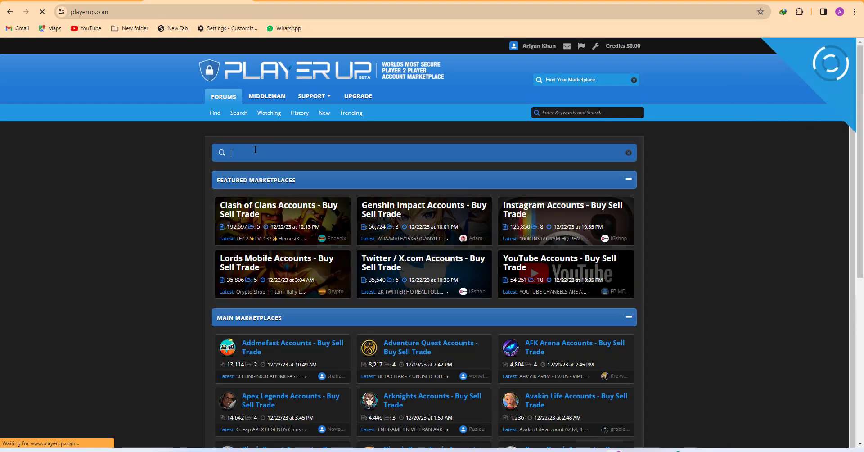
{"action": "type", "text": "GOO"}
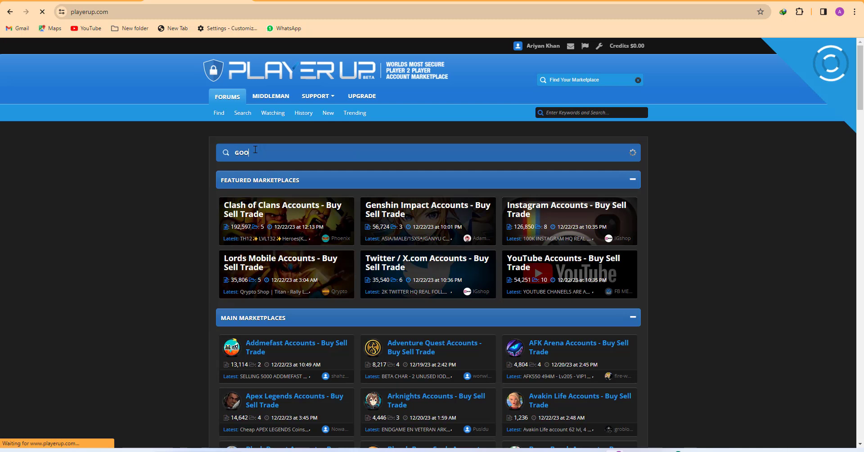
{"action": "type", "text": "GLE "}
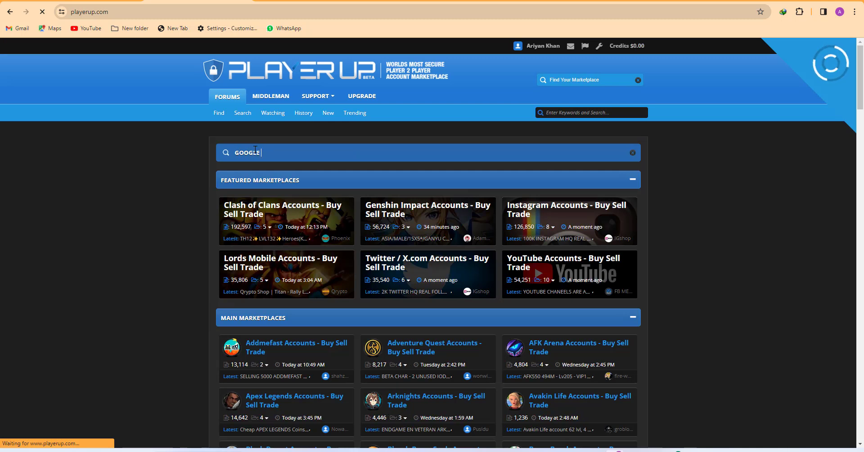
{"action": "type", "text": "VOICE"}
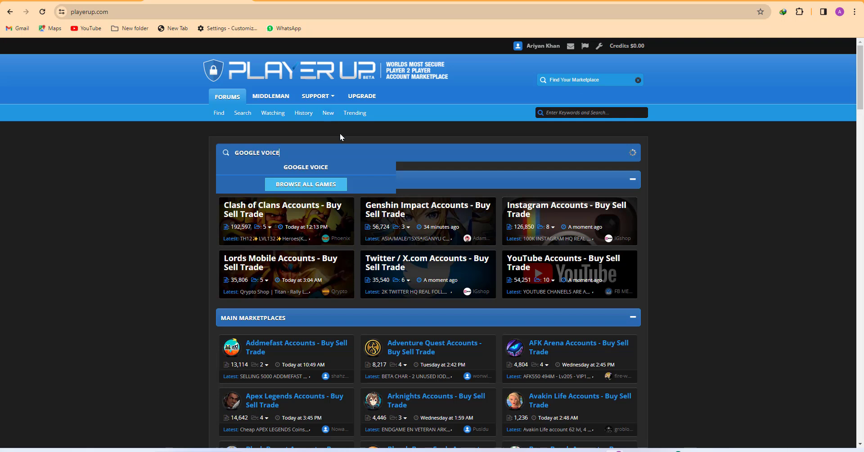
{"action": "left_click", "coordinate": [312, 169]}
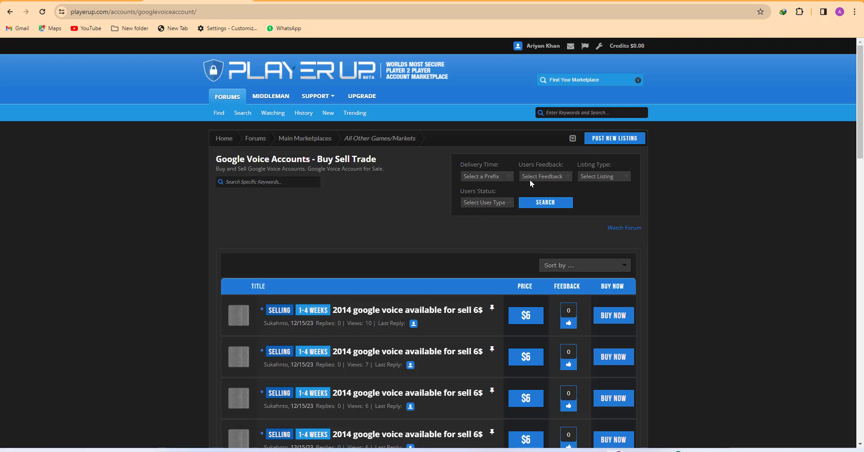
Search Google Voice listings with 1-24 Hours, High feedback, Secure Buy Now and Verified filters
{"action": "left_click", "coordinate": [491, 179]}
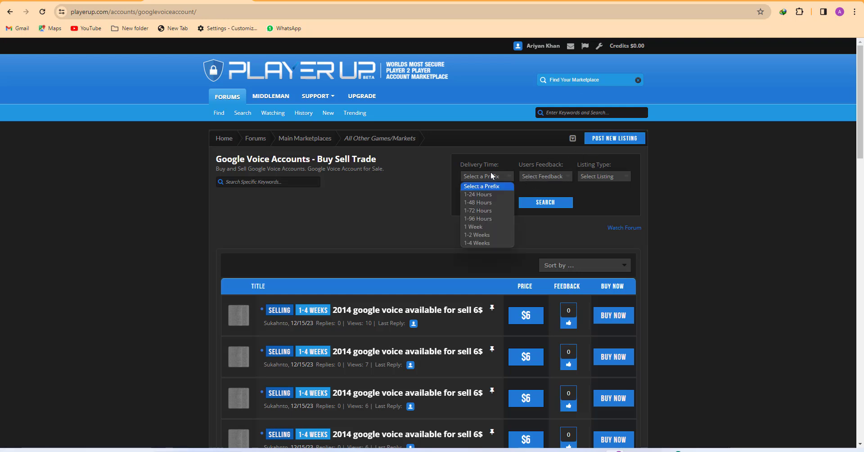
{"action": "left_click", "coordinate": [488, 193]}
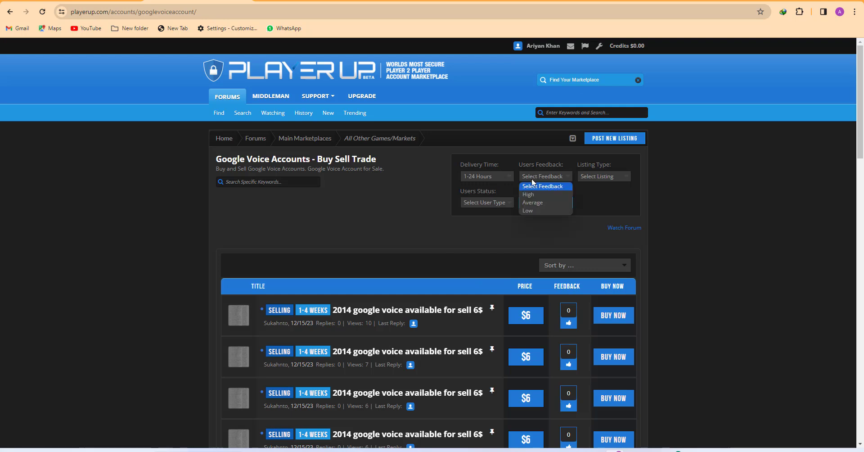
{"action": "left_click", "coordinate": [530, 193]}
{"action": "left_click", "coordinate": [587, 176]}
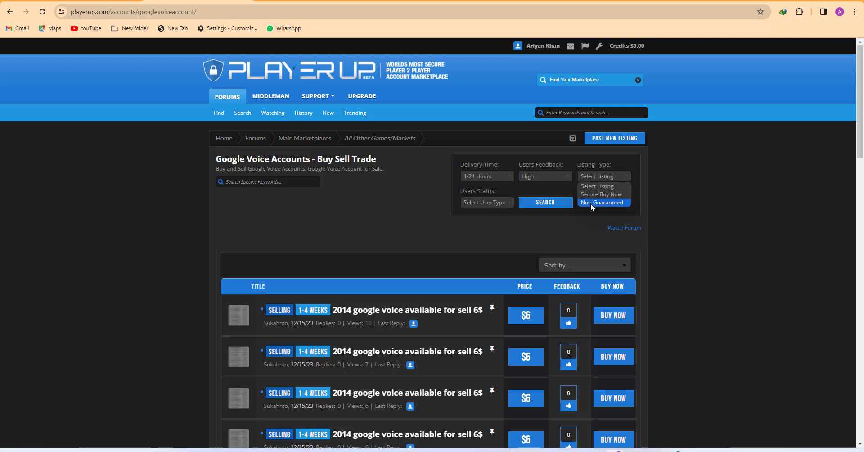
{"action": "left_click", "coordinate": [593, 197]}
{"action": "left_click", "coordinate": [502, 205]}
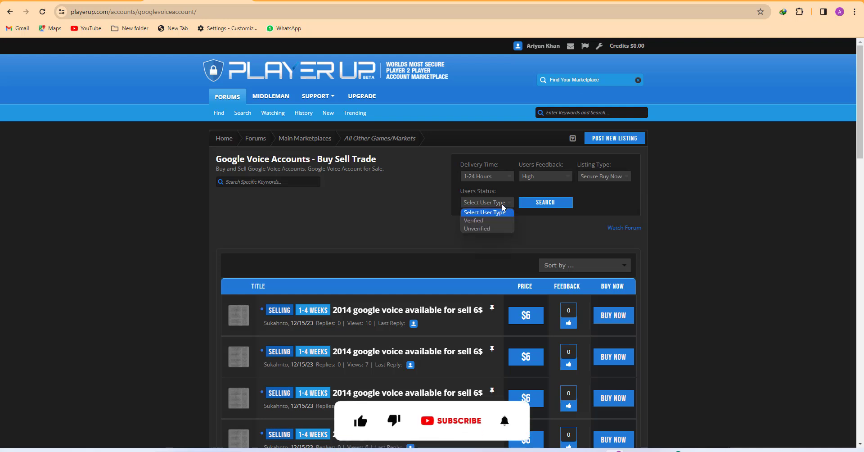
{"action": "left_click", "coordinate": [484, 221]}
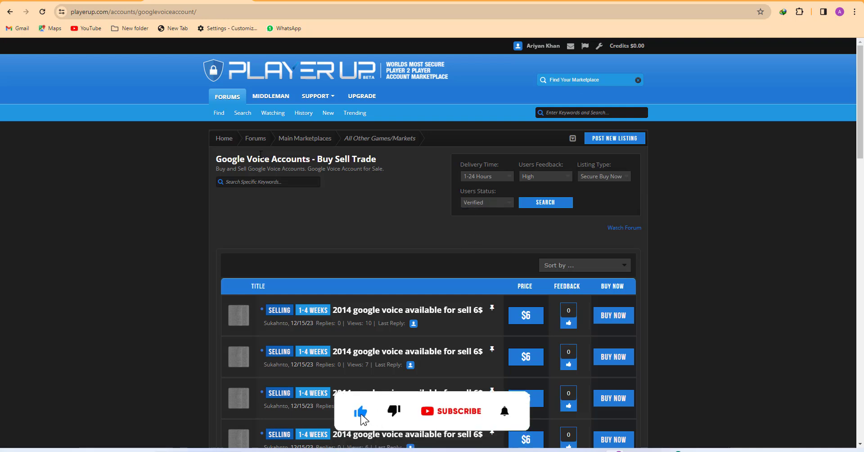
{"action": "left_click", "coordinate": [553, 204]}
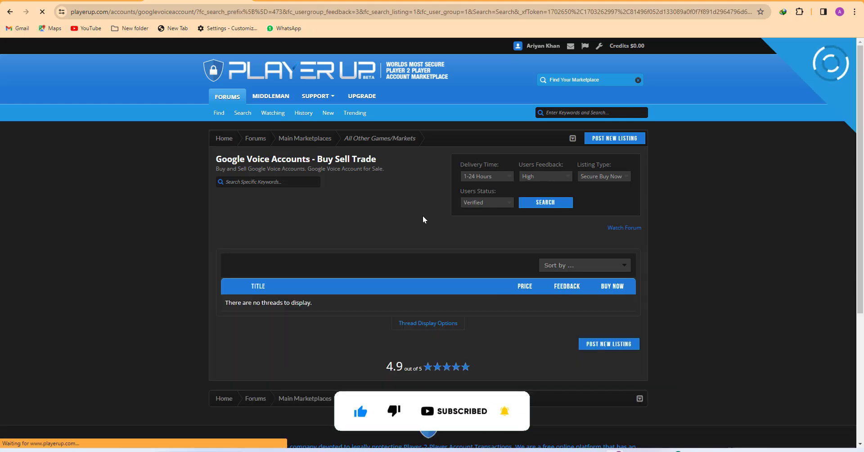
Switch the seller status filter to Unverified and rerun the search
{"action": "scroll", "coordinate": [526, 291], "scroll_direction": "down", "scroll_amount": 5}
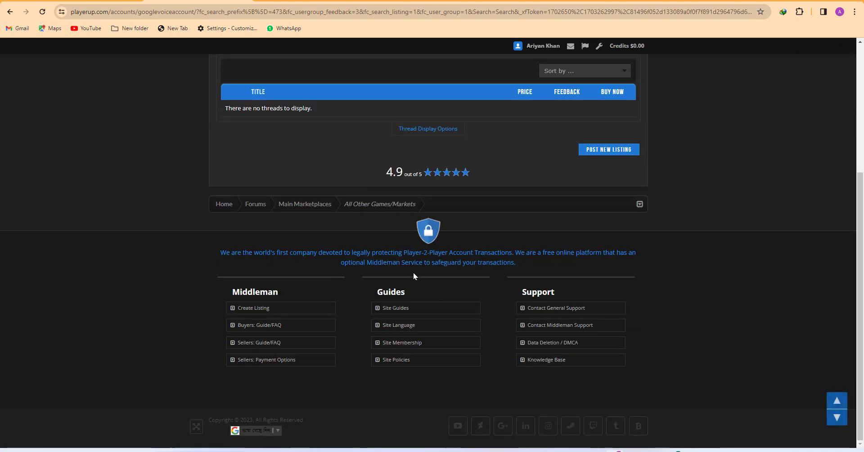
{"action": "scroll", "coordinate": [417, 266], "scroll_direction": "up", "scroll_amount": 5}
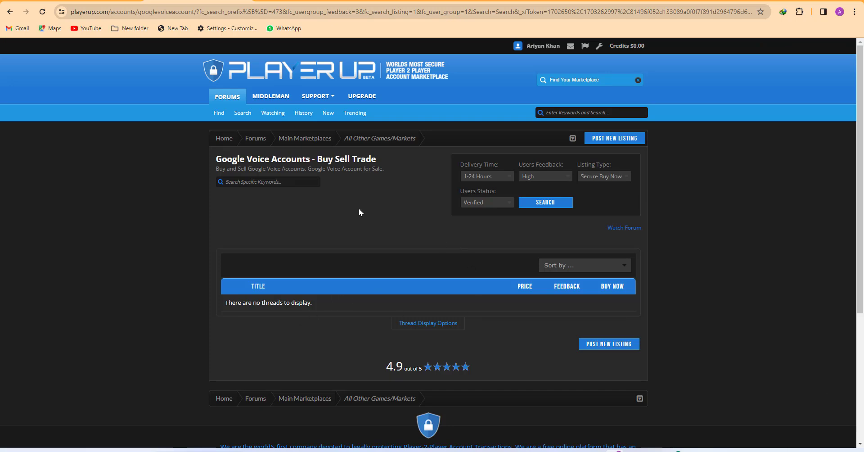
{"action": "scroll", "coordinate": [361, 209], "scroll_direction": "down", "scroll_amount": 5}
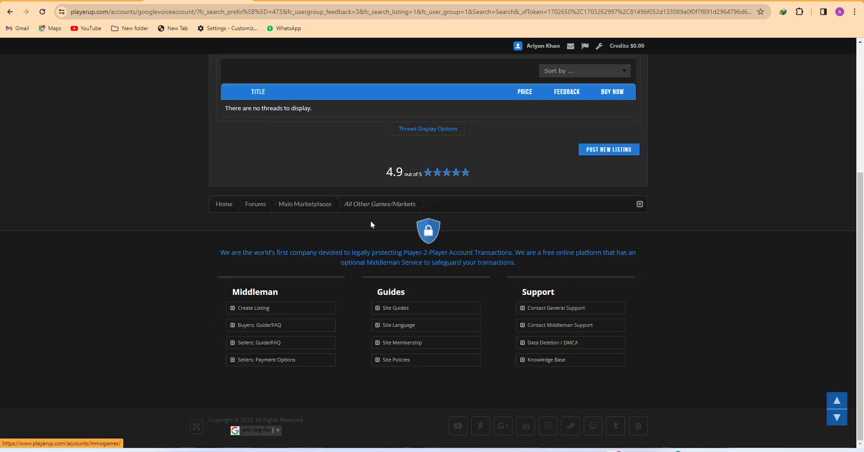
{"action": "scroll", "coordinate": [385, 217], "scroll_direction": "up", "scroll_amount": 5}
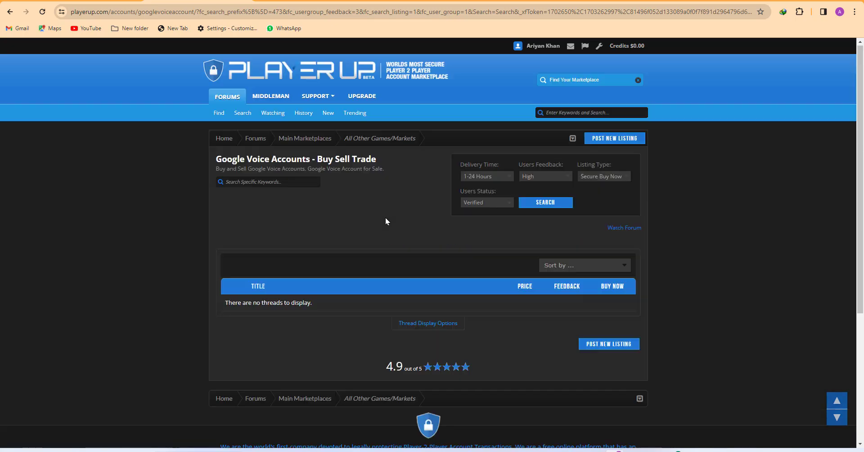
{"action": "left_click", "coordinate": [484, 203]}
{"action": "left_click", "coordinate": [479, 229]}
{"action": "left_click", "coordinate": [544, 203]}
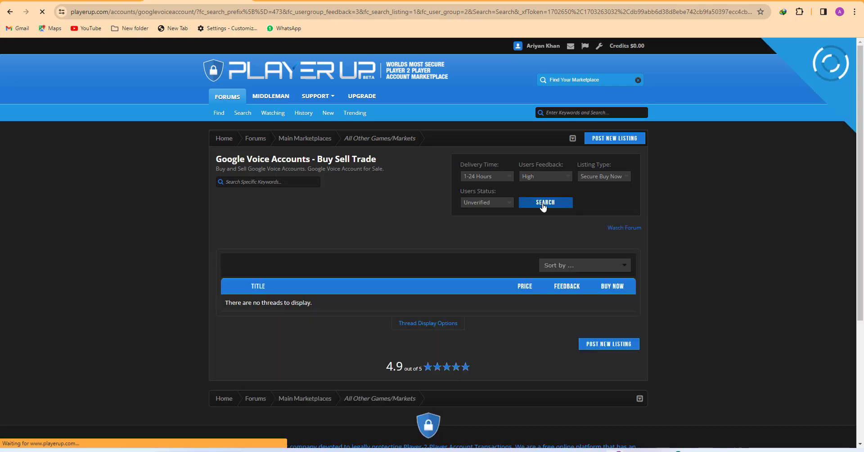
Clear the delivery time filter and limit listings to Non Guaranteed, searching after each change
{"action": "scroll", "coordinate": [441, 232], "scroll_direction": "down", "scroll_amount": 4}
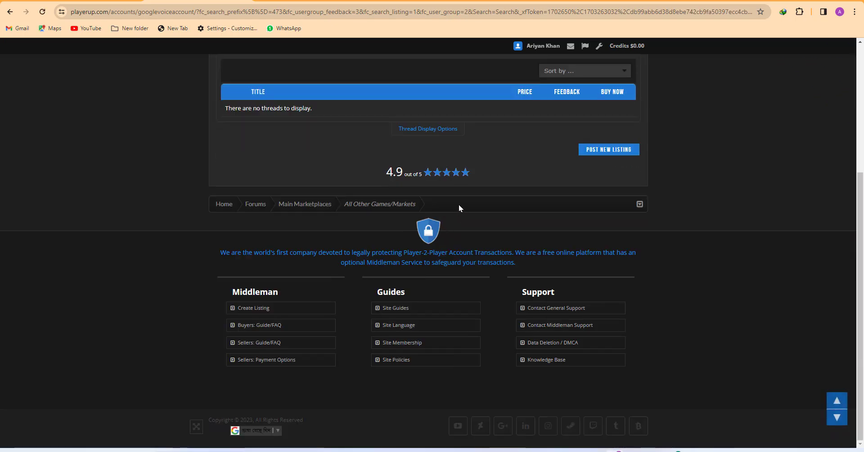
{"action": "scroll", "coordinate": [459, 204], "scroll_direction": "up", "scroll_amount": 4}
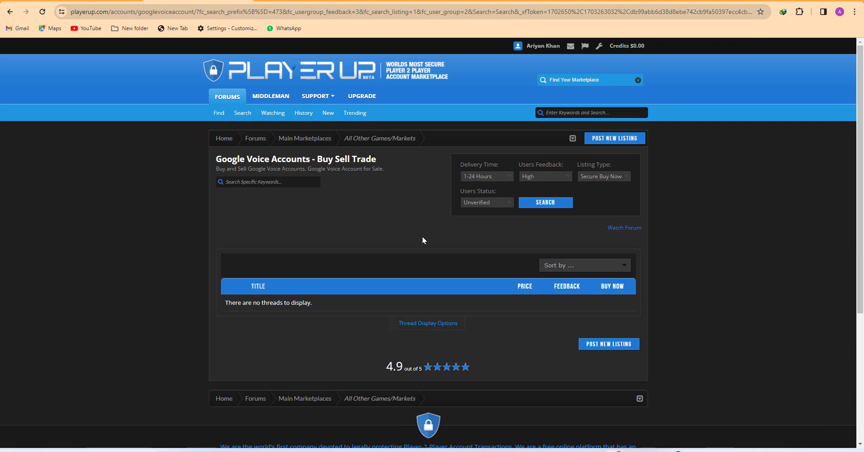
{"action": "left_click", "coordinate": [480, 177]}
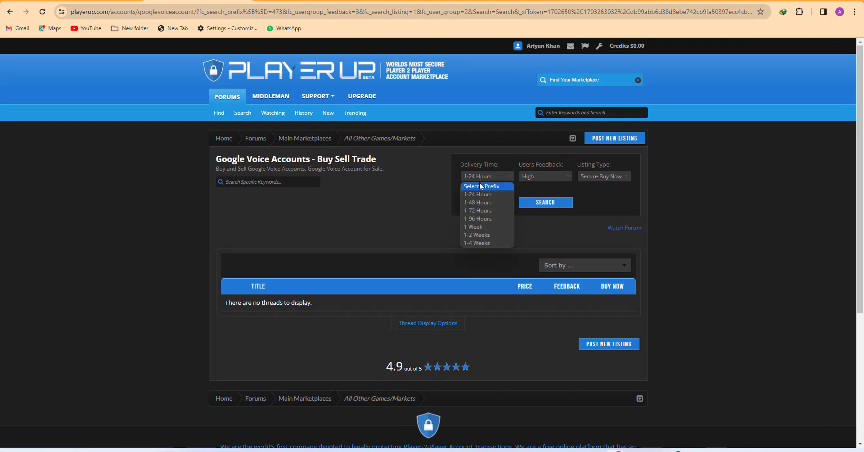
{"action": "left_click", "coordinate": [480, 186]}
{"action": "left_click", "coordinate": [545, 204]}
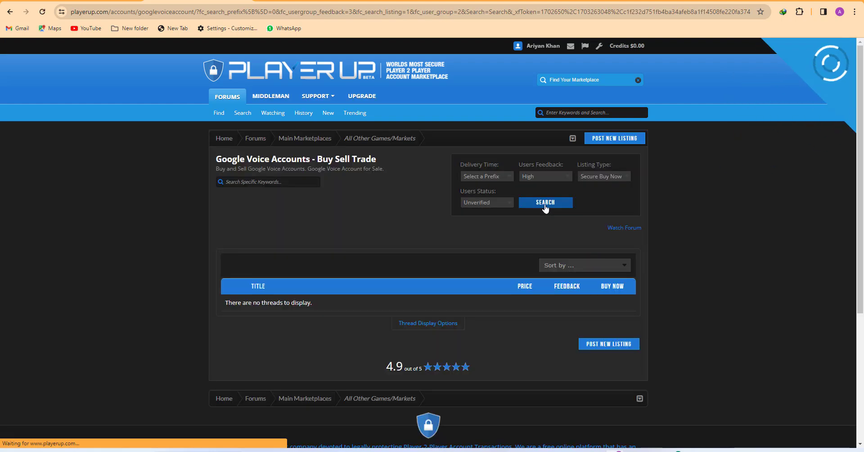
{"action": "left_click", "coordinate": [598, 178]}
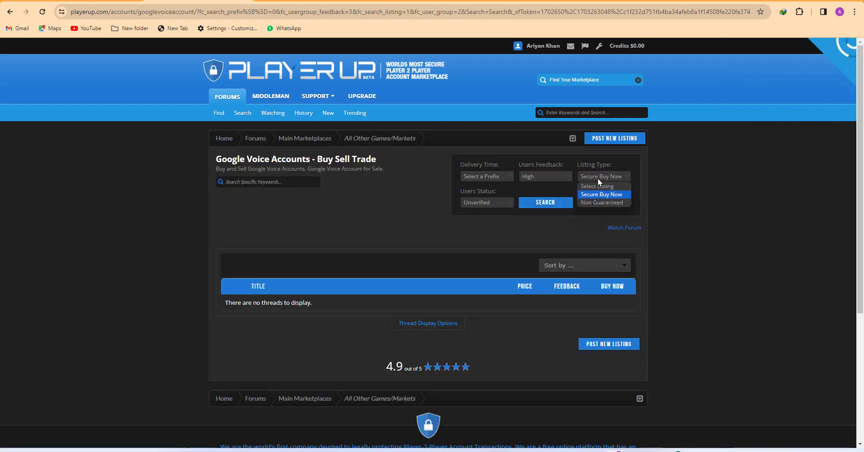
{"action": "left_click", "coordinate": [591, 202]}
{"action": "left_click", "coordinate": [547, 203]}
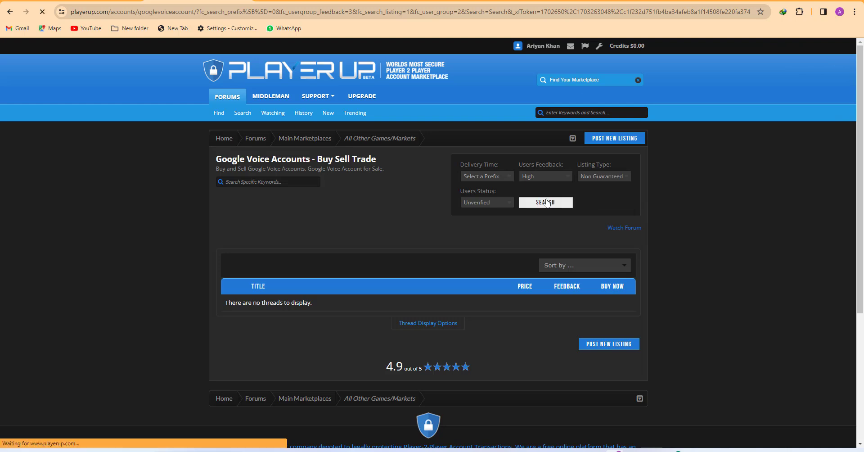
Clear the feedback filter, rerun the search, and go back to the previous results
{"action": "left_click", "coordinate": [543, 175]}
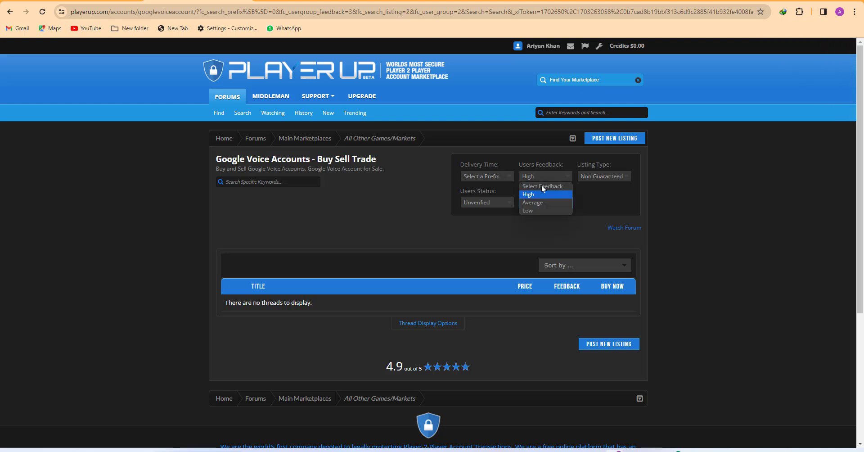
{"action": "left_click", "coordinate": [543, 185]}
{"action": "left_click", "coordinate": [539, 205]}
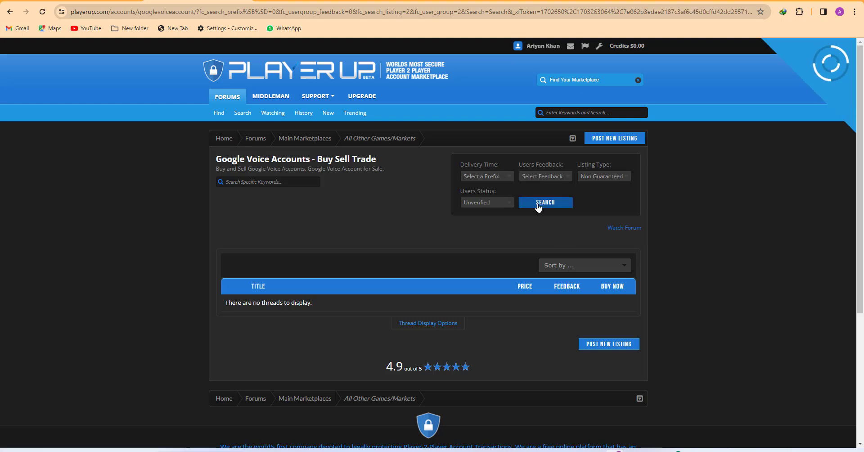
{"action": "left_click", "coordinate": [496, 202]}
{"action": "left_click", "coordinate": [499, 203]}
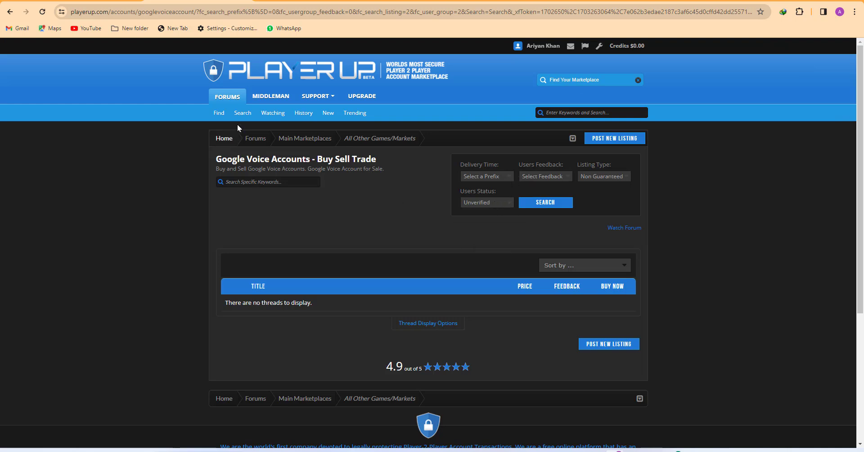
{"action": "left_click", "coordinate": [10, 12]}
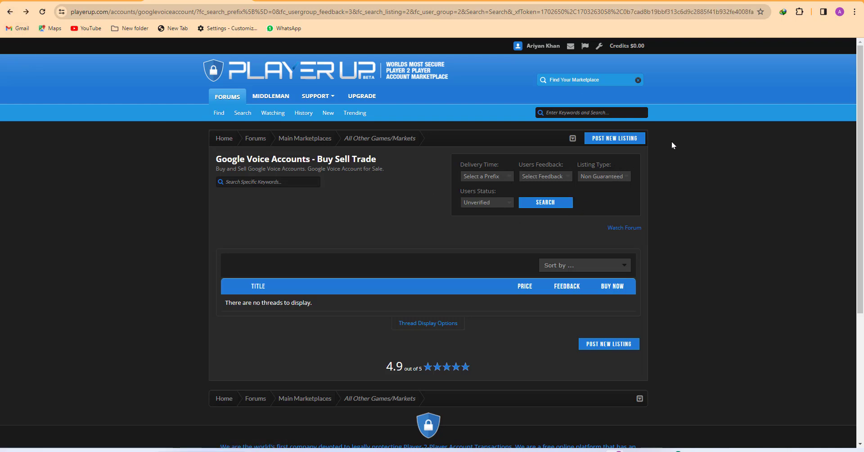
Start a new Google Voice listing titled 'i'm selling google voice 4$'
{"action": "left_click", "coordinate": [611, 142]}
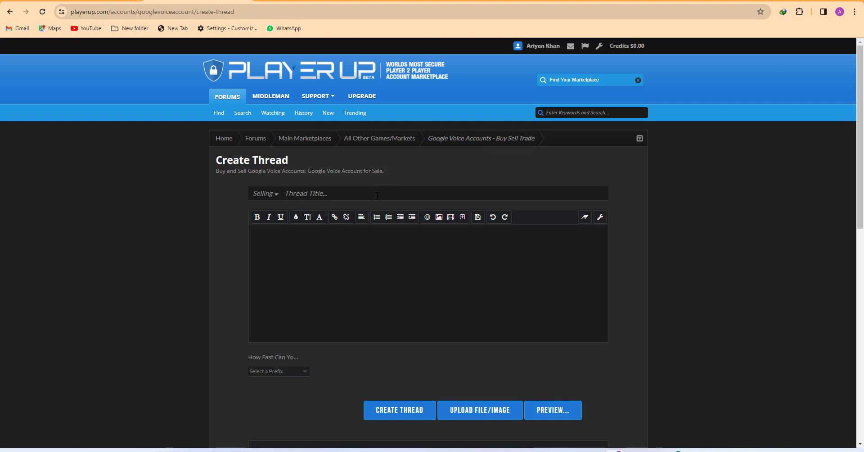
{"action": "type", "text": "i"}
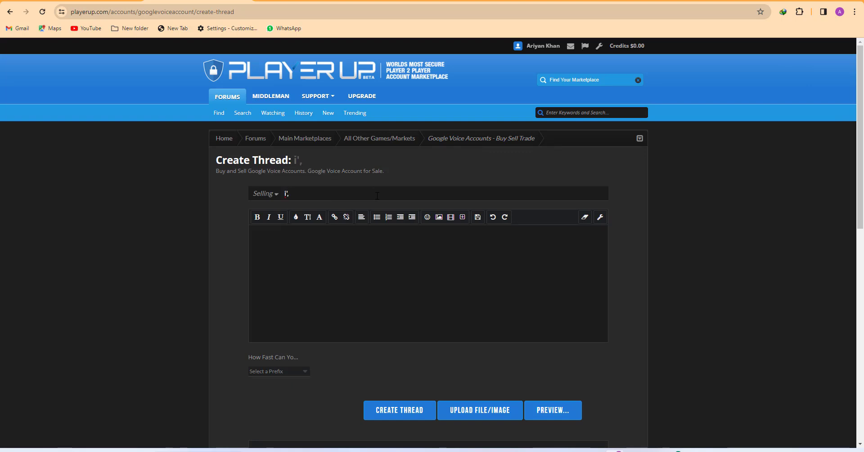
{"action": "type", "text": "'m selling goo"}
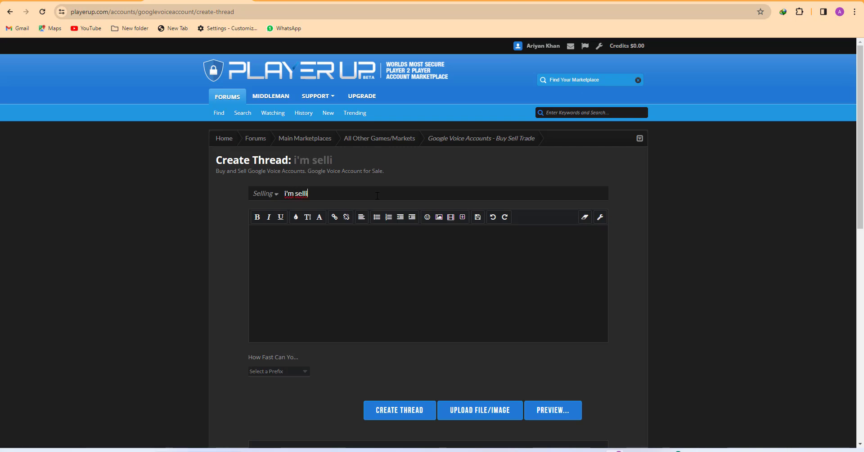
{"action": "type", "text": "gl"}
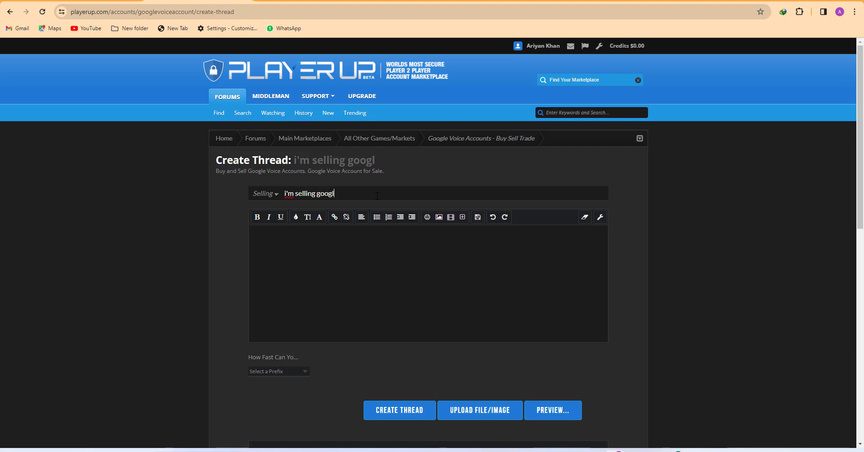
{"action": "type", "text": "e voice 4$"}
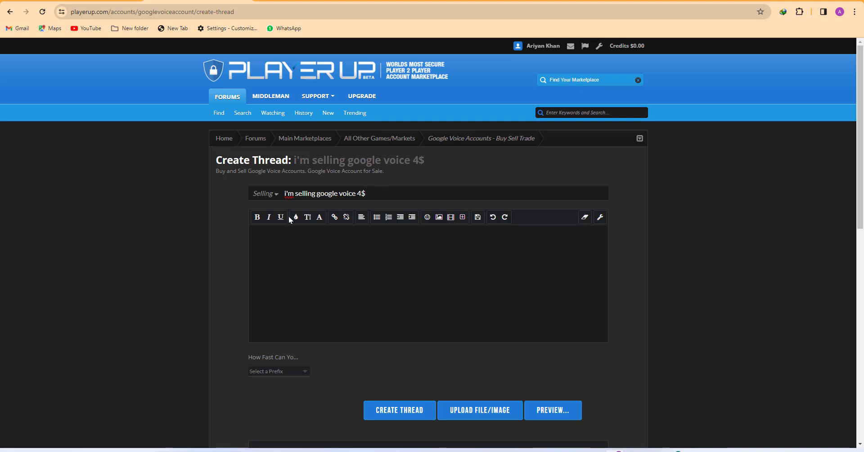
{"action": "left_click", "coordinate": [329, 250]}
Paste the saved availability notes and WhatsApp, Telegram and Skype contact lines into the message body
{"action": "key", "text": "super+v"}
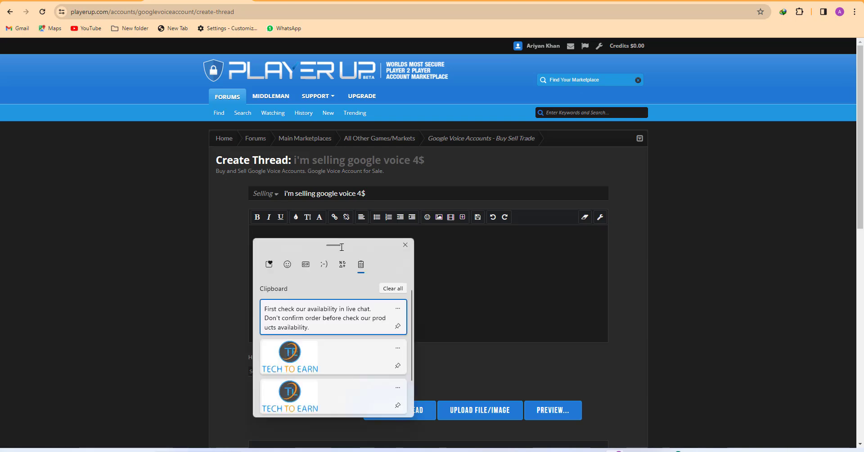
{"action": "left_click", "coordinate": [310, 308]}
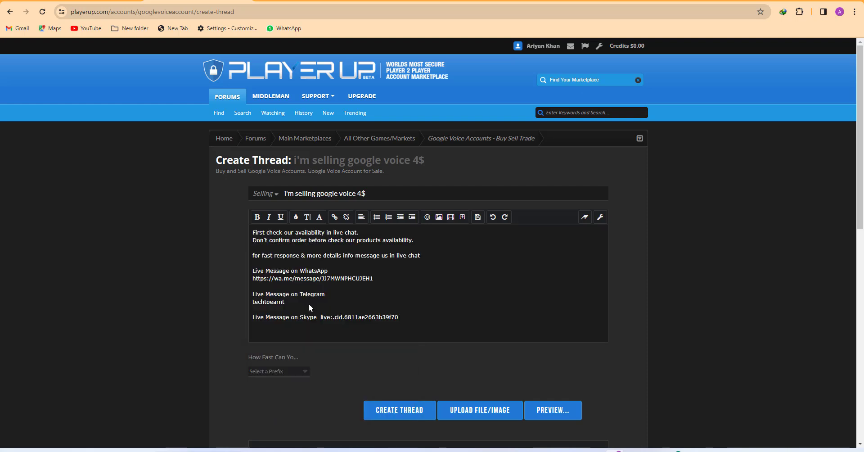
{"action": "left_click", "coordinate": [446, 274]}
{"action": "left_click_drag", "start_coordinate": [419, 240], "coordinate": [252, 232]}
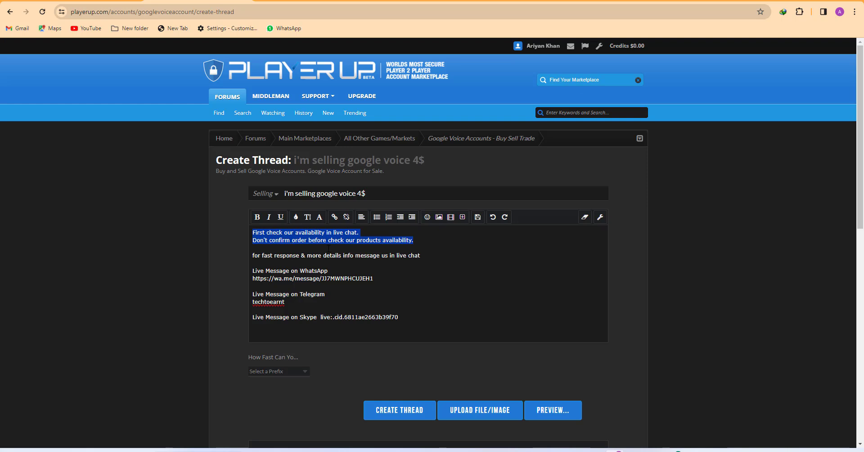
{"action": "left_click", "coordinate": [451, 251]}
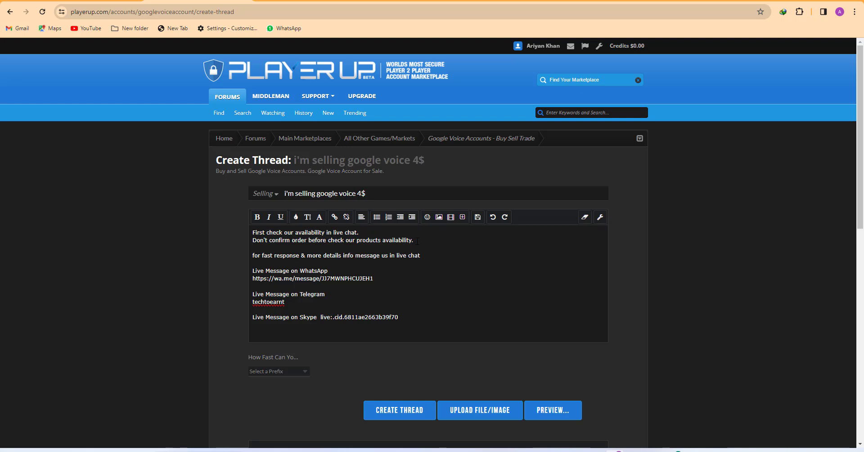
{"action": "left_click_drag", "start_coordinate": [419, 241], "coordinate": [256, 234]}
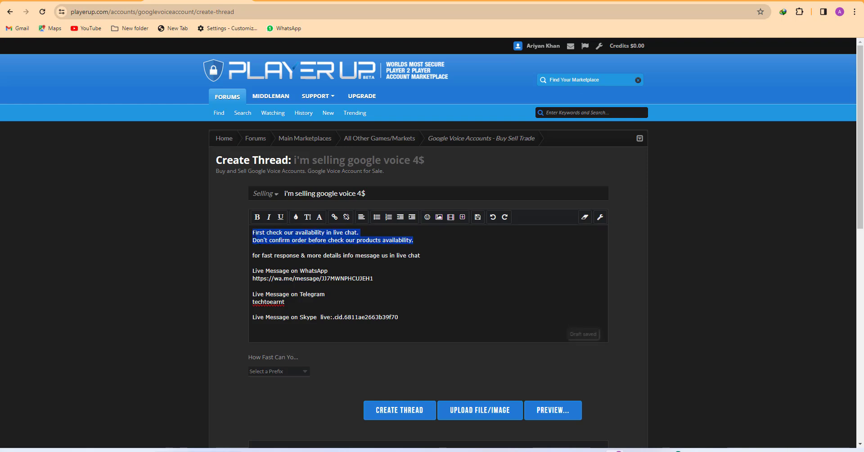
{"action": "left_click", "coordinate": [450, 262]}
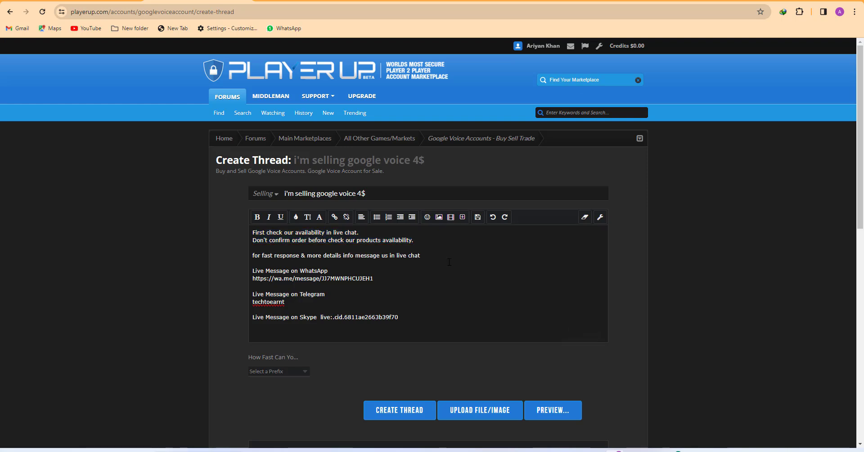
{"action": "left_click_drag", "start_coordinate": [449, 258], "coordinate": [252, 256]}
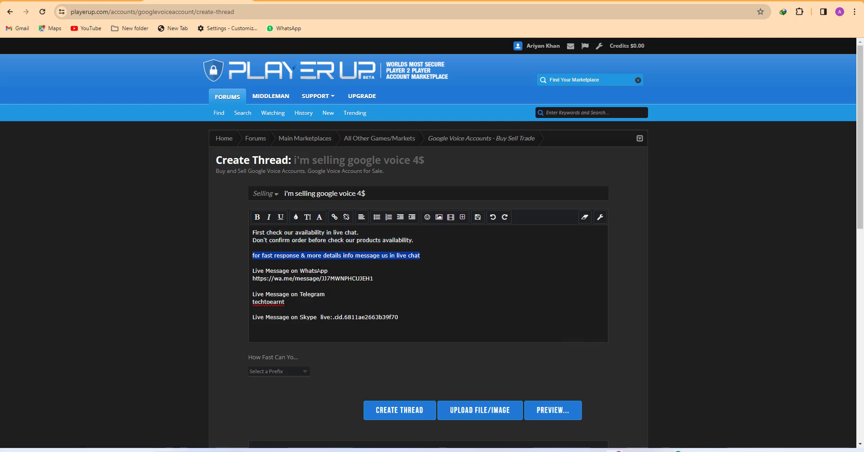
{"action": "left_click", "coordinate": [340, 266]}
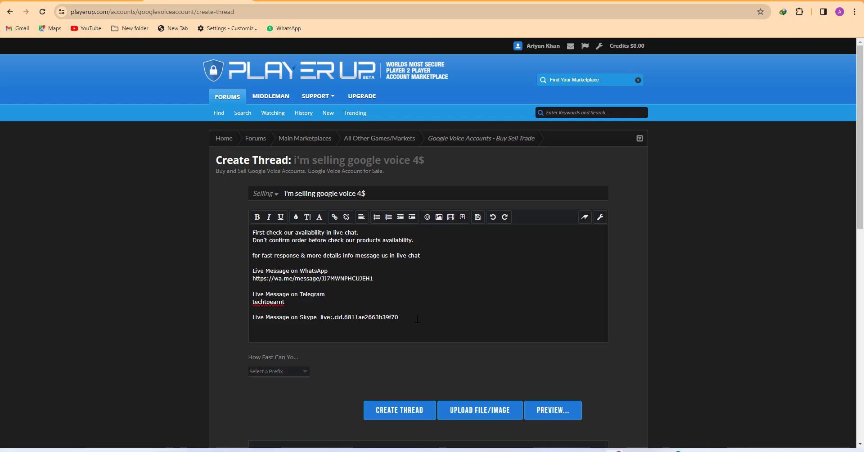
Add a phone number line below the Skype contact in the message
{"action": "key", "text": "Return"}
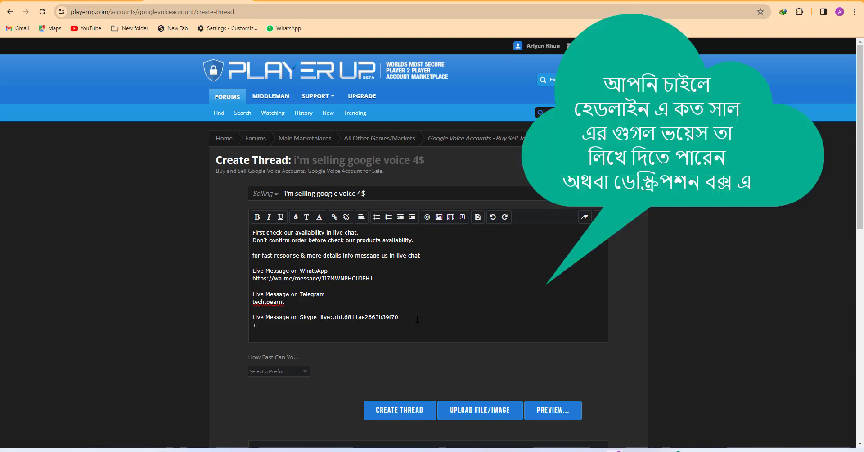
{"action": "key", "text": "Return"}
{"action": "key", "text": "Return"}
{"action": "key", "text": "Return"}
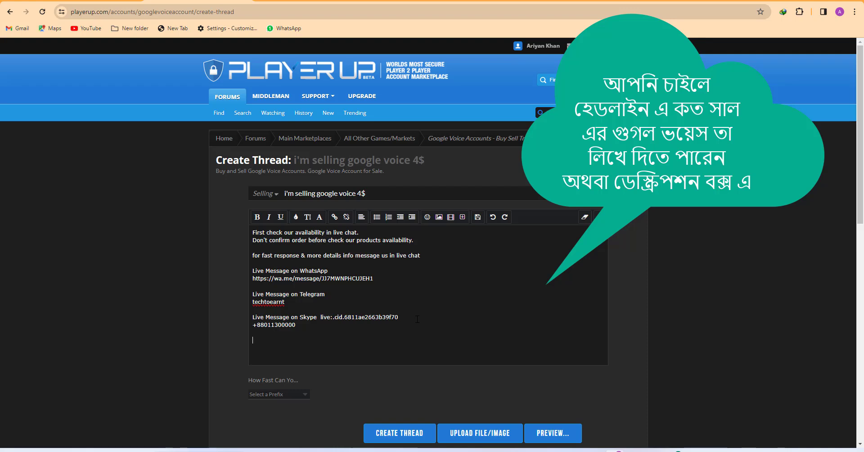
{"action": "key", "text": "BackSpace"}
{"action": "key", "text": "BackSpace"}
{"action": "key", "text": "BackSpace"}
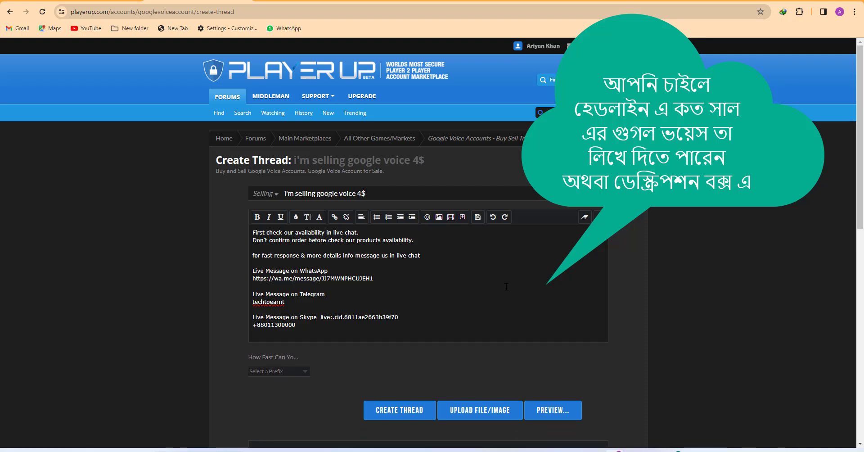
{"action": "left_click", "coordinate": [532, 285]}
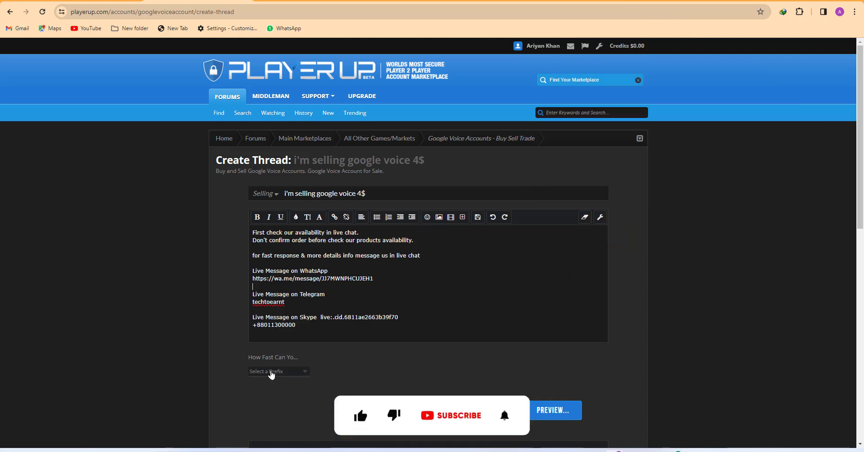
Set the thread's delivery prefix to 1-24 Hours
{"action": "left_click", "coordinate": [275, 372]}
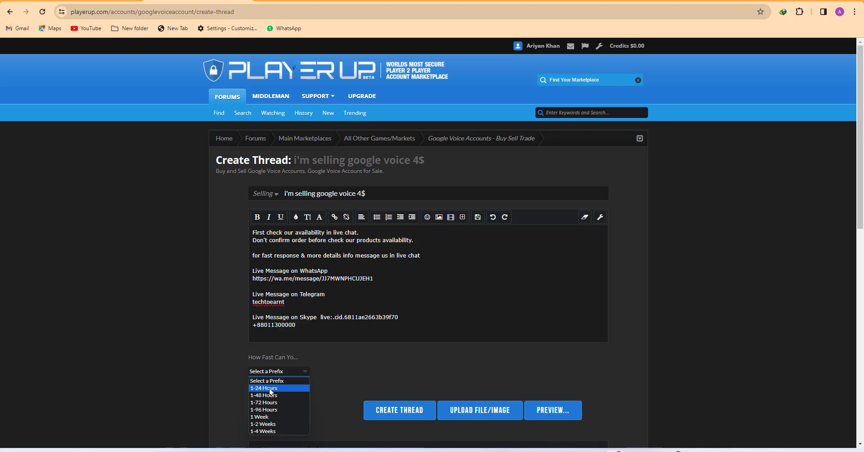
{"action": "left_click", "coordinate": [270, 388]}
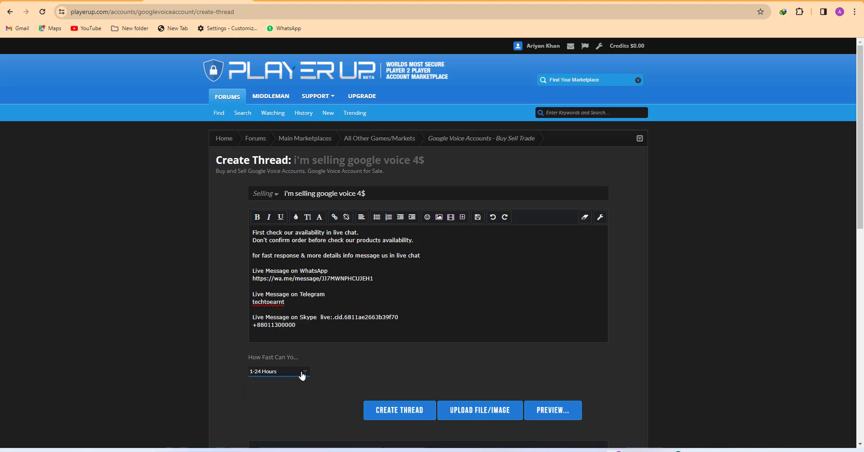
{"action": "scroll", "coordinate": [375, 350], "scroll_direction": "down", "scroll_amount": 5}
{"action": "scroll", "coordinate": [368, 284], "scroll_direction": "up", "scroll_amount": 5}
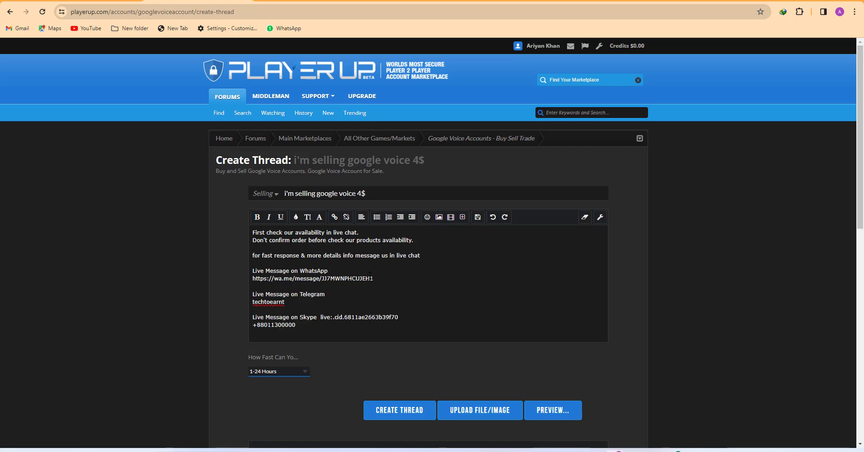
{"action": "scroll", "coordinate": [369, 274], "scroll_direction": "down", "scroll_amount": 5}
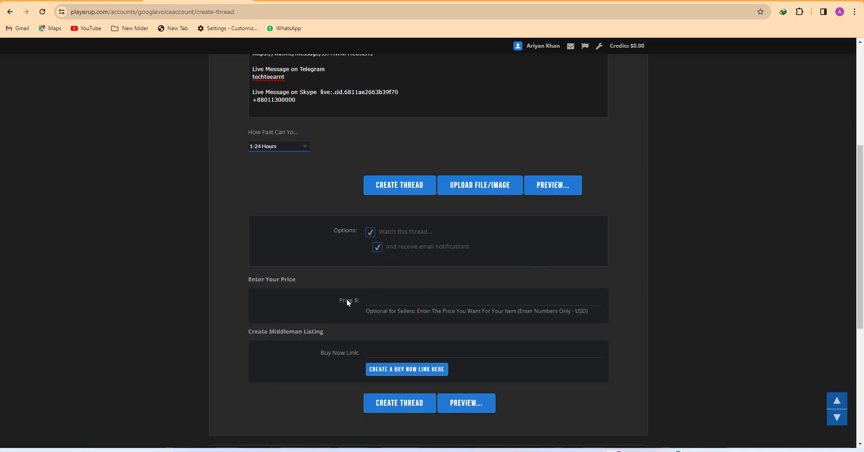
Enter a price of 4 and fill the Buy Now link with the suggested PlayerUp middleman URL
{"action": "left_click", "coordinate": [368, 300]}
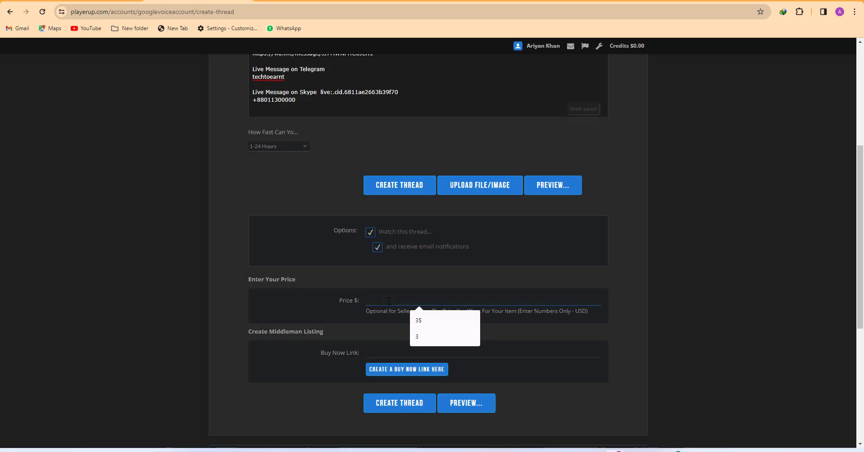
{"action": "type", "text": "4"}
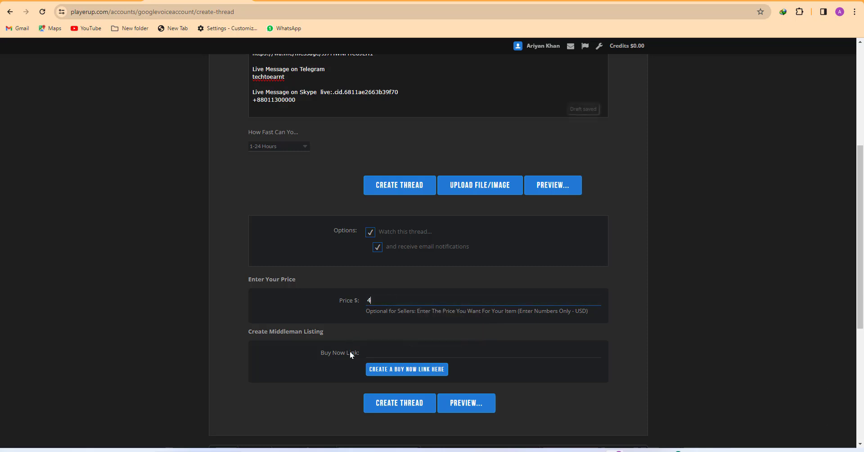
{"action": "left_click", "coordinate": [371, 352]}
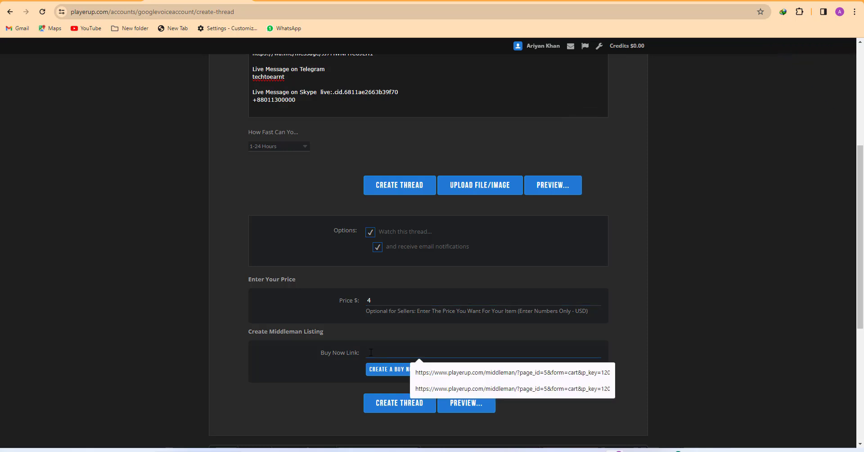
{"action": "left_click", "coordinate": [552, 373]}
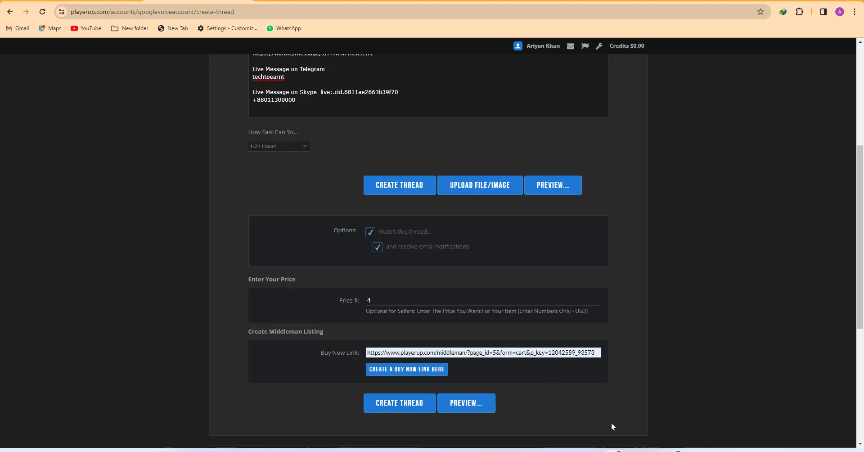
Publish the new selling thread with Create Thread
{"action": "left_click", "coordinate": [678, 450]}
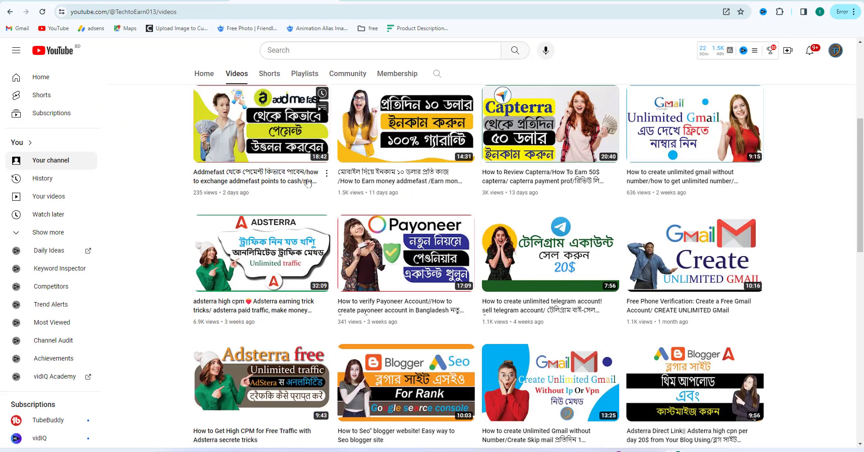
{"action": "left_click", "coordinate": [812, 0]}
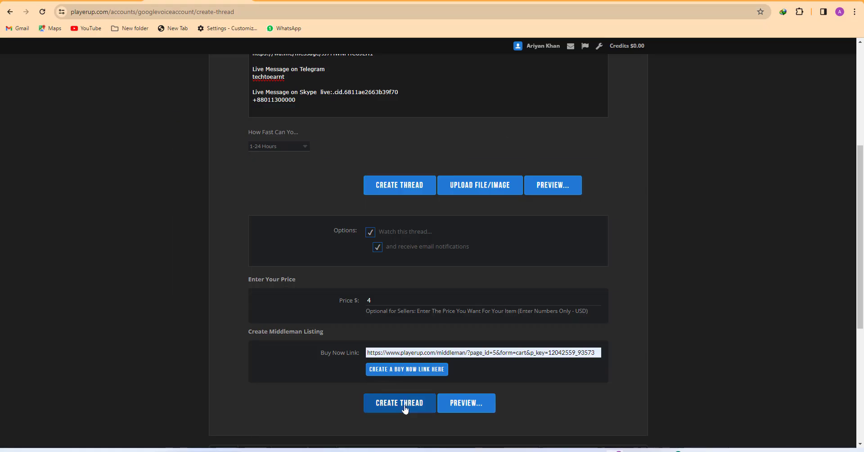
{"action": "left_click", "coordinate": [404, 408]}
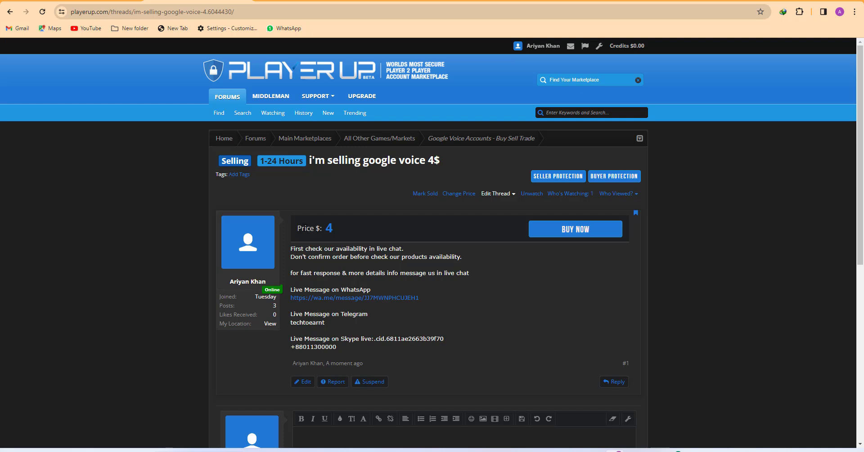
Highlight the $4 price and the description text on the published thread page
{"action": "left_click_drag", "start_coordinate": [332, 228], "coordinate": [294, 225]}
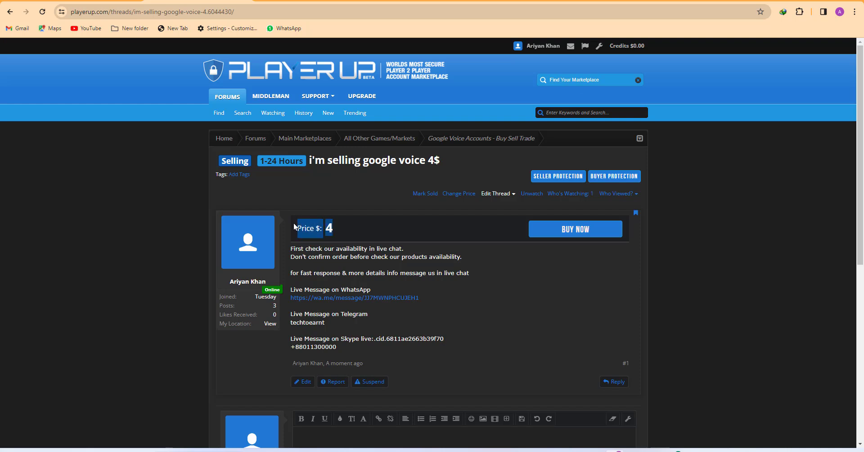
{"action": "left_click", "coordinate": [346, 205]}
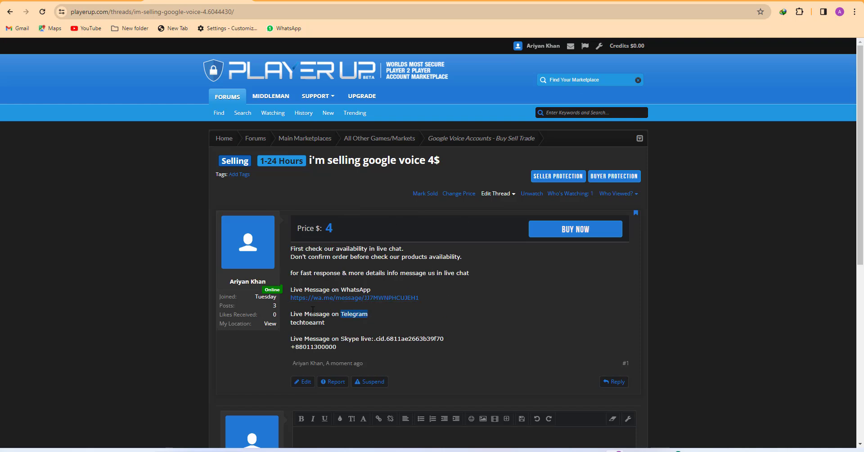
{"action": "left_click_drag", "start_coordinate": [368, 314], "coordinate": [284, 250]}
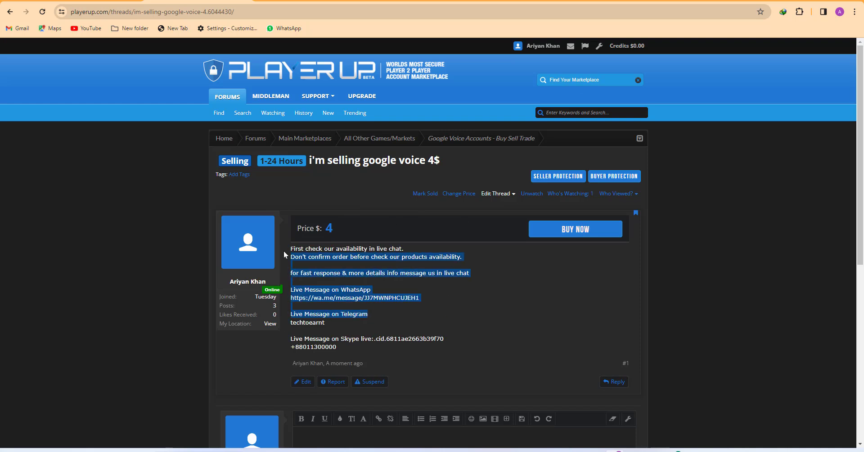
{"action": "left_click", "coordinate": [522, 235]}
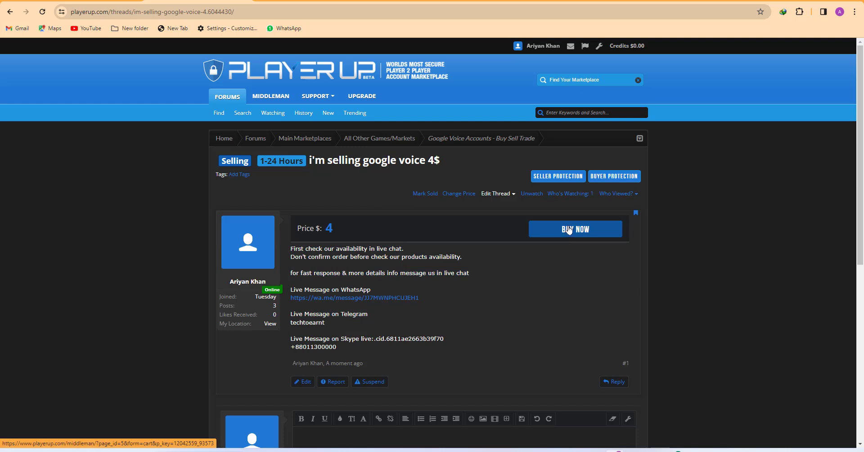
Try the Buy Now middleman checkout, view payment methods, then return to the cart total
{"action": "left_click", "coordinate": [572, 229]}
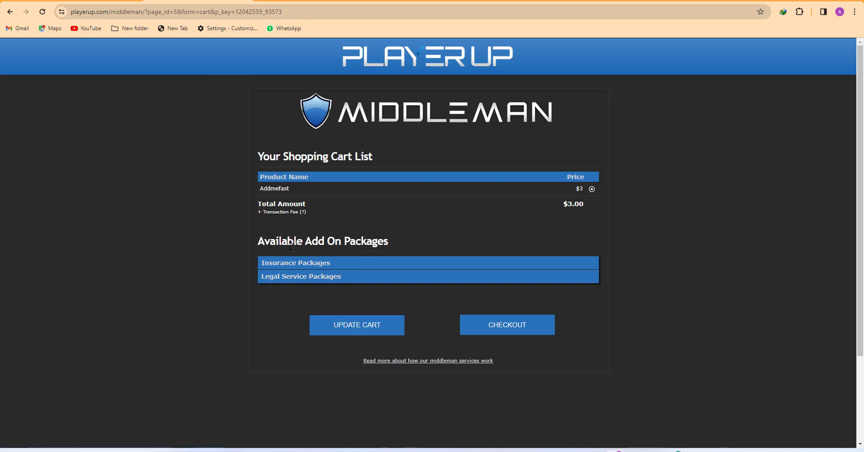
{"action": "left_click", "coordinate": [512, 327]}
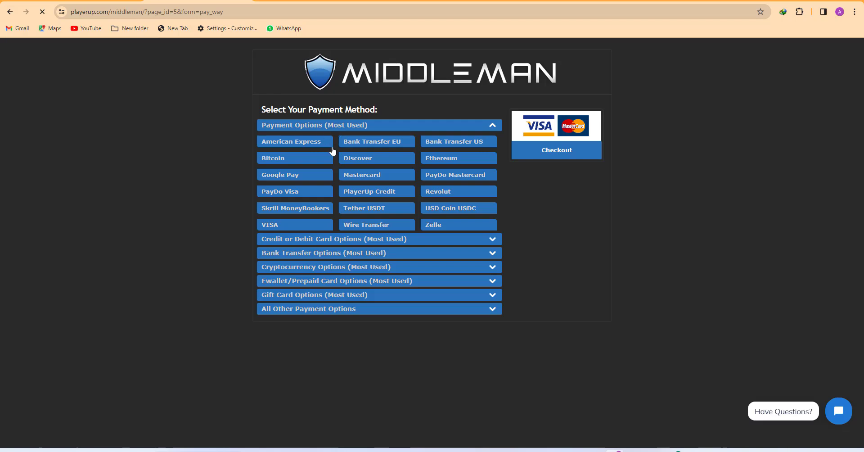
{"action": "key", "text": "alt+Left"}
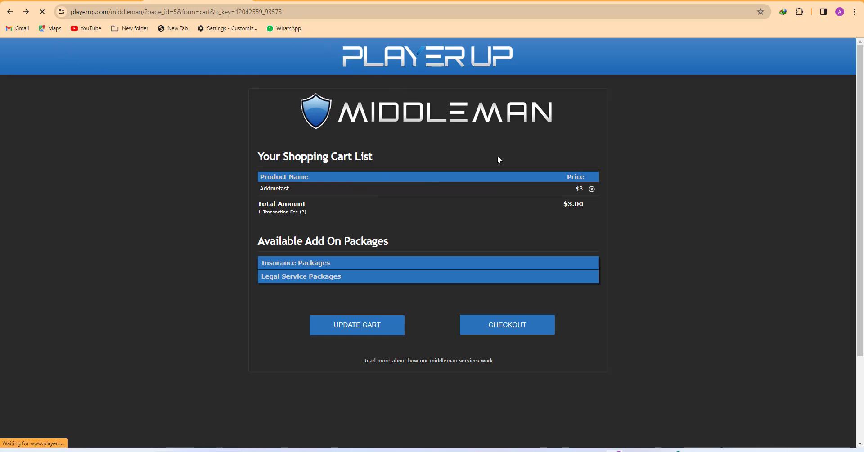
{"action": "left_click_drag", "start_coordinate": [568, 204], "coordinate": [591, 207]}
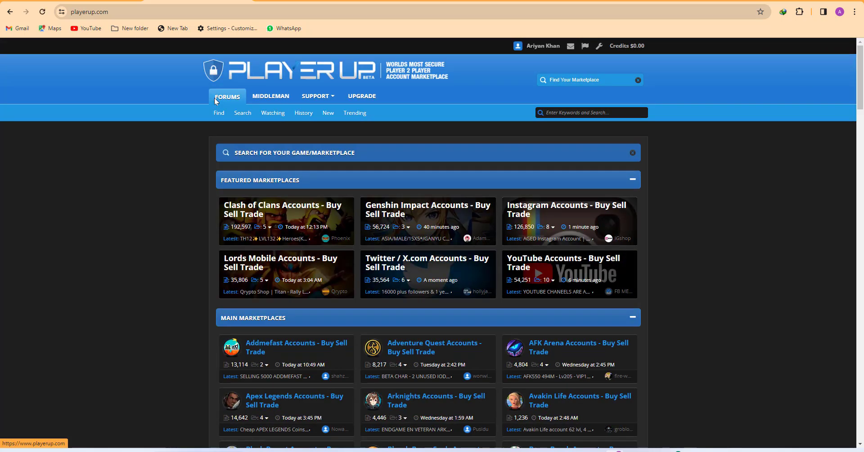
Switch from the PlayerUp forums to the Tech To Earn YouTube Videos page, briefly highlighting its channel title
{"action": "scroll", "coordinate": [251, 117], "scroll_direction": "down", "scroll_amount": 10}
{"action": "scroll", "coordinate": [424, 173], "scroll_direction": "up", "scroll_amount": 10}
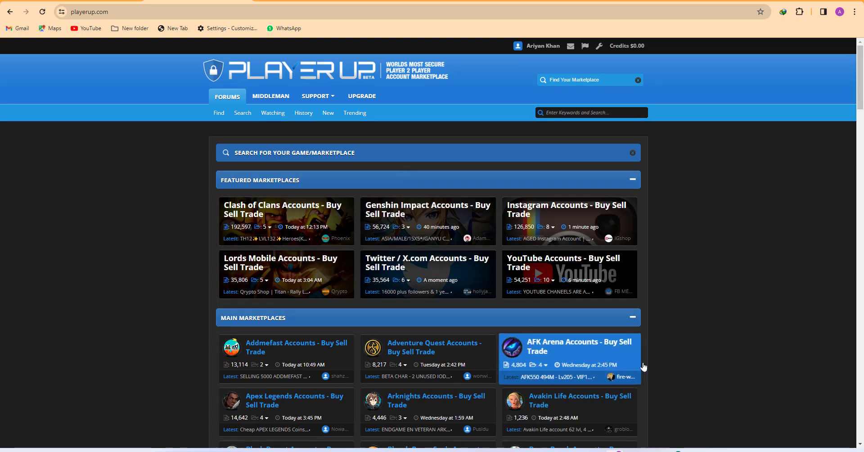
{"action": "left_click", "coordinate": [674, 451]}
{"action": "scroll", "coordinate": [423, 228], "scroll_direction": "up", "scroll_amount": 4}
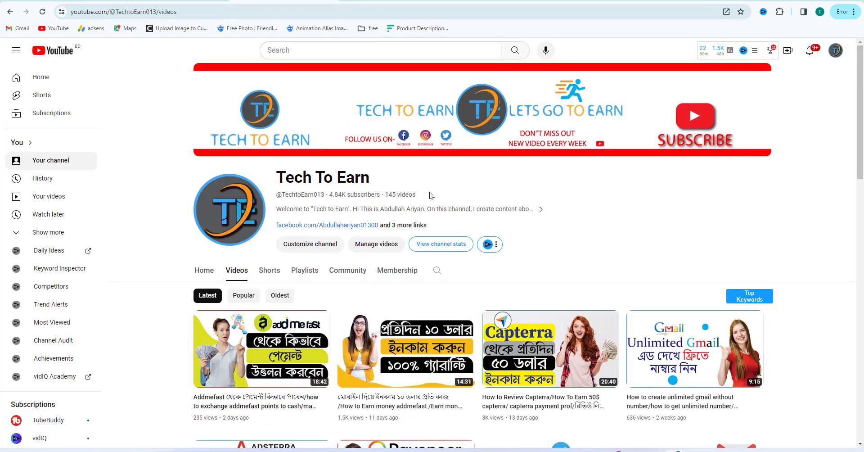
{"action": "left_click_drag", "start_coordinate": [400, 192], "coordinate": [296, 180]}
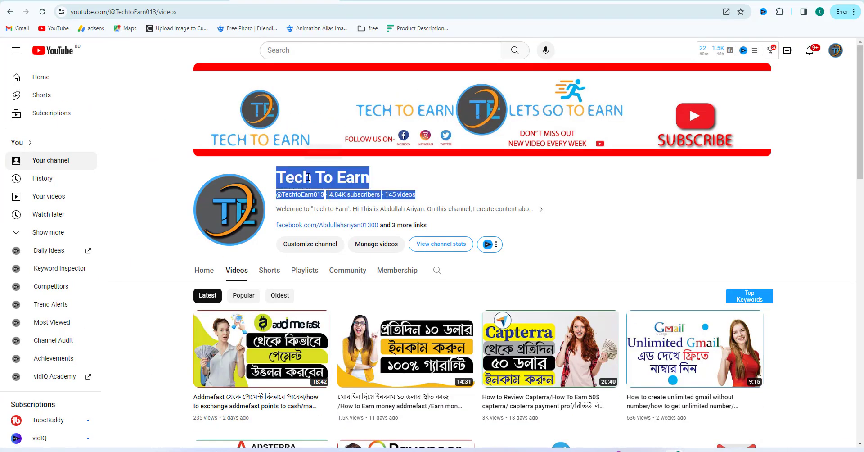
{"action": "left_click", "coordinate": [482, 182]}
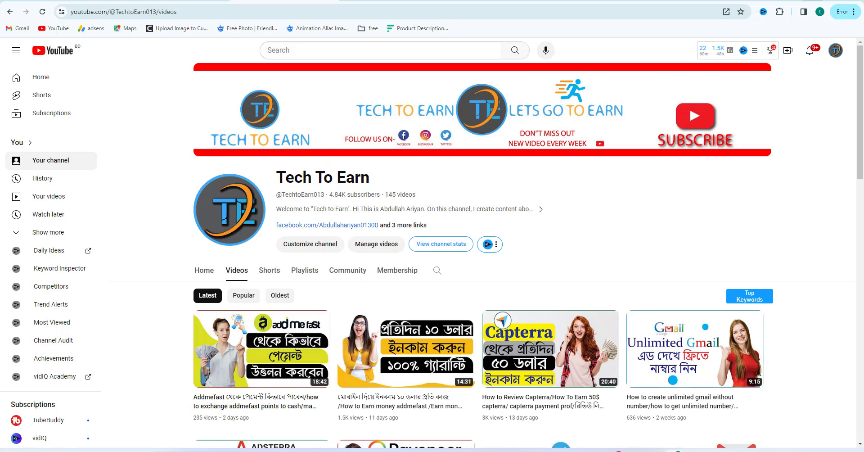